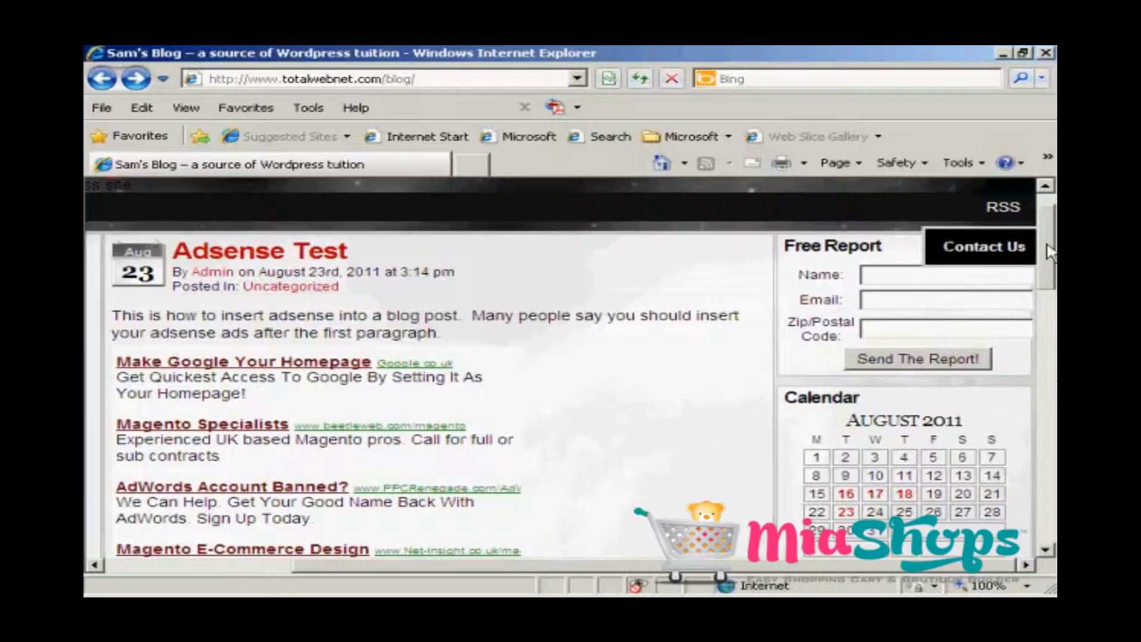
Step: Open the blog's RSS feed and copy the feed's web address
click(1007, 215)
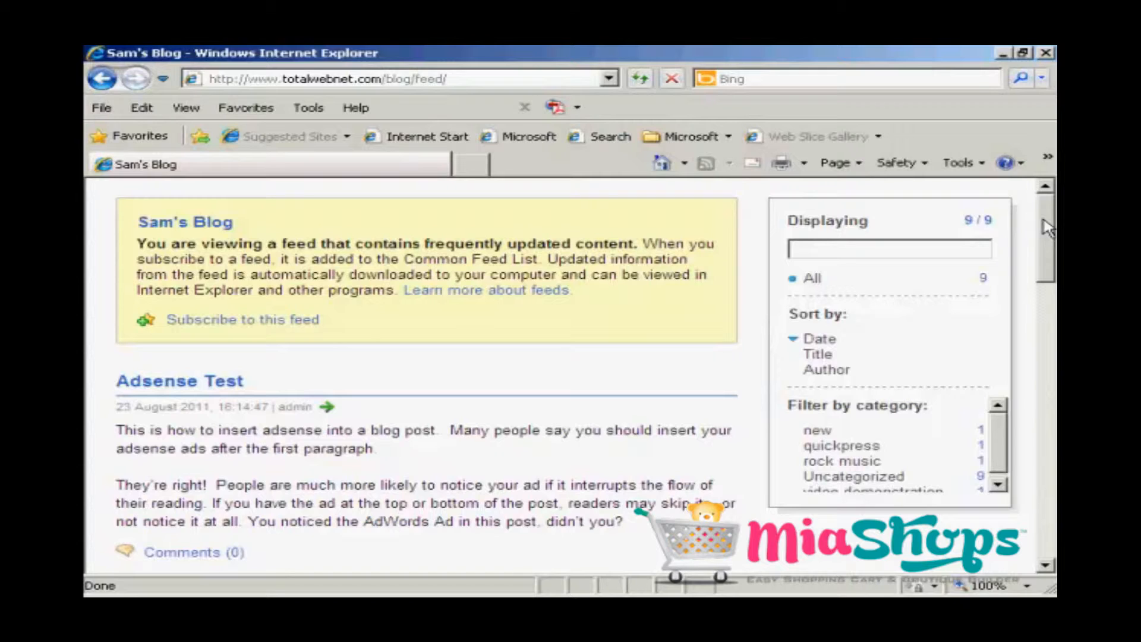
click(456, 84)
right_click(431, 80)
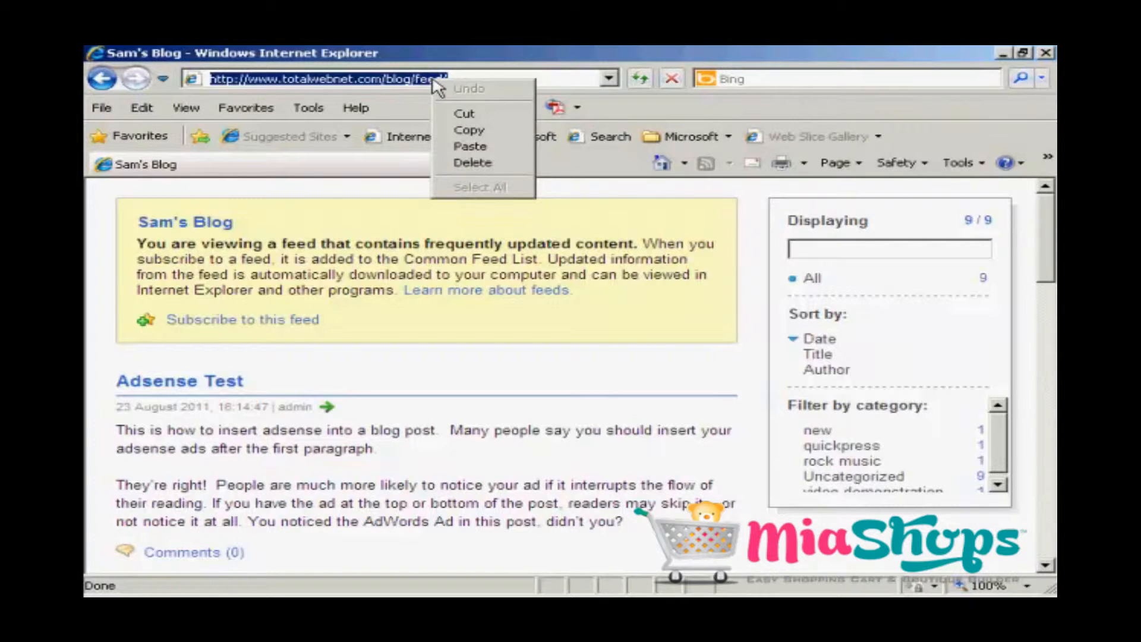
click(479, 131)
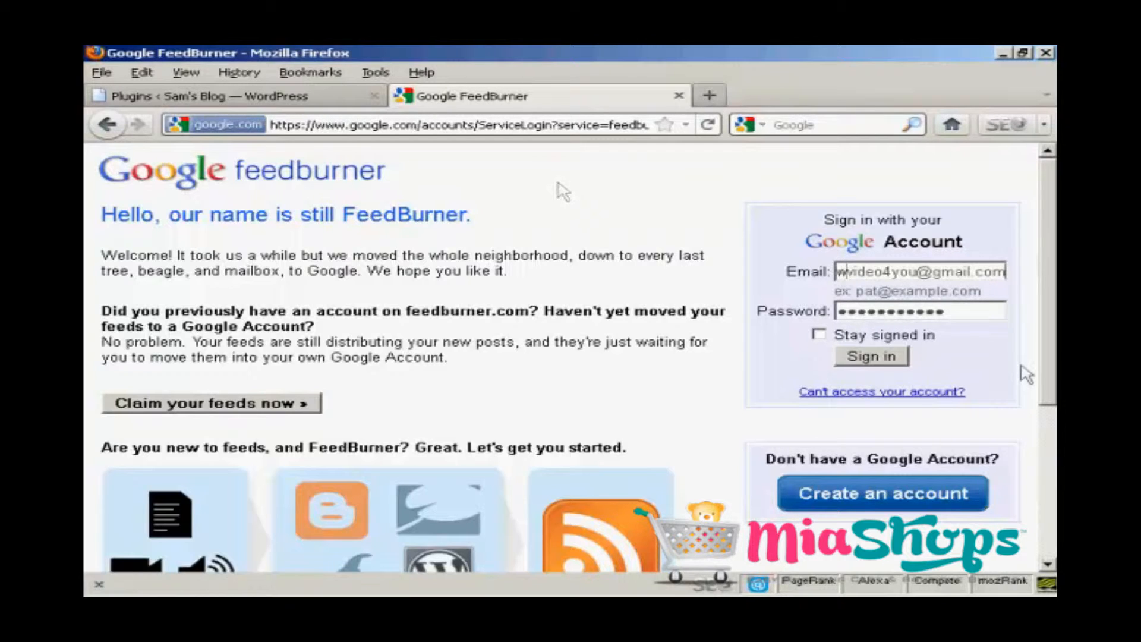
click(877, 360)
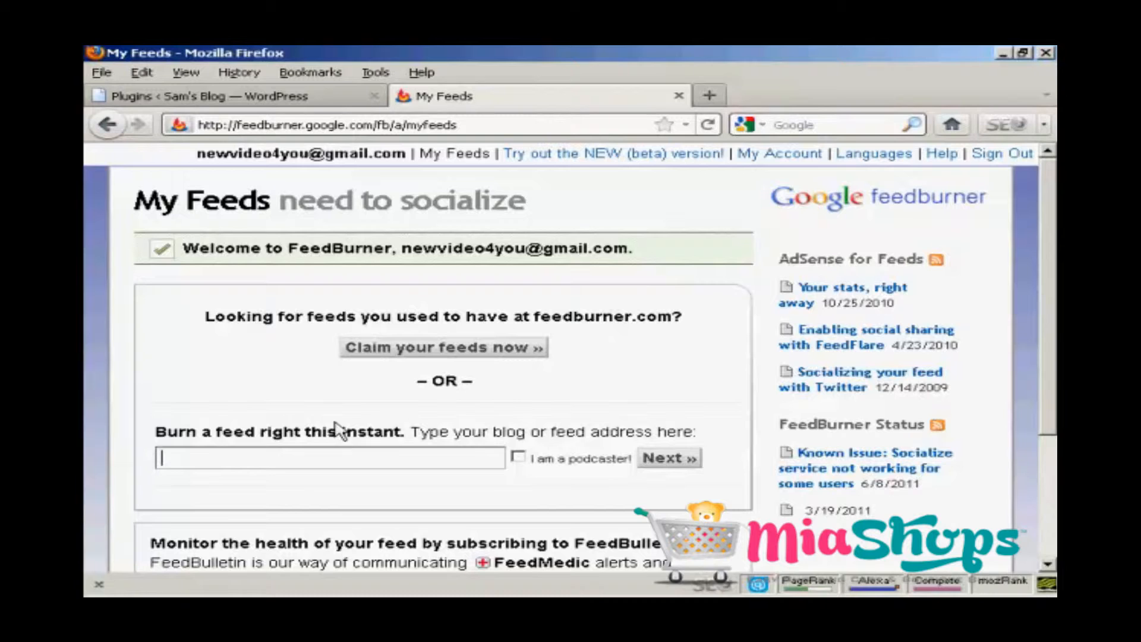
key(ctrl+v)
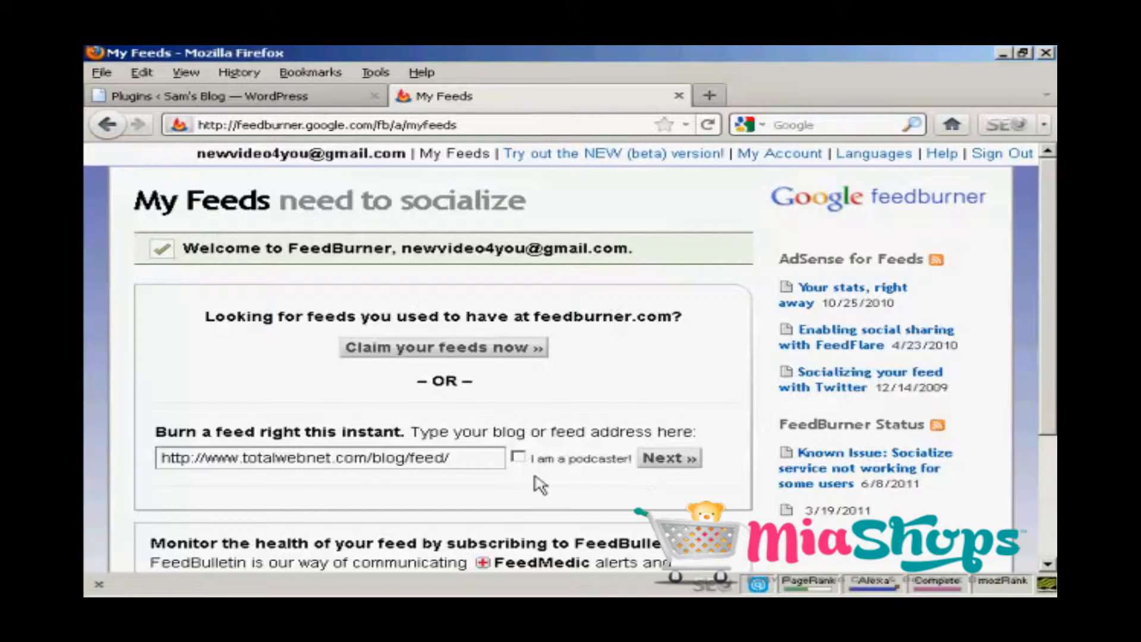
click(673, 462)
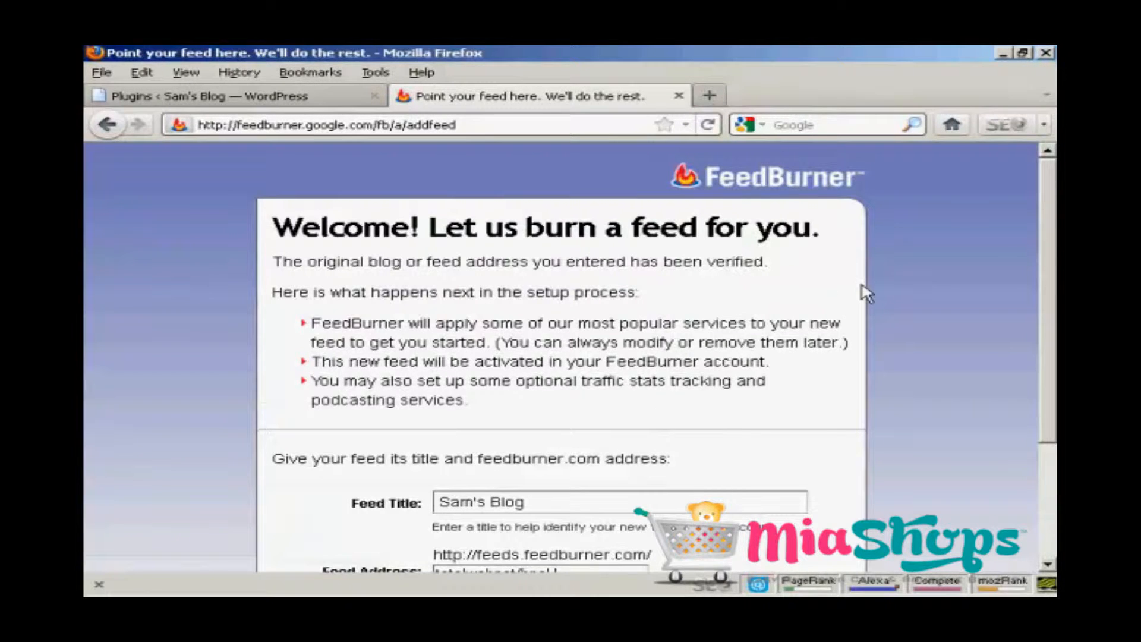
Step: Activate the feed with the title Sam's Blog and address totalwebnet/bnoH, and copy the link to the new FeedBurner feed
drag(1052, 212, 1051, 333)
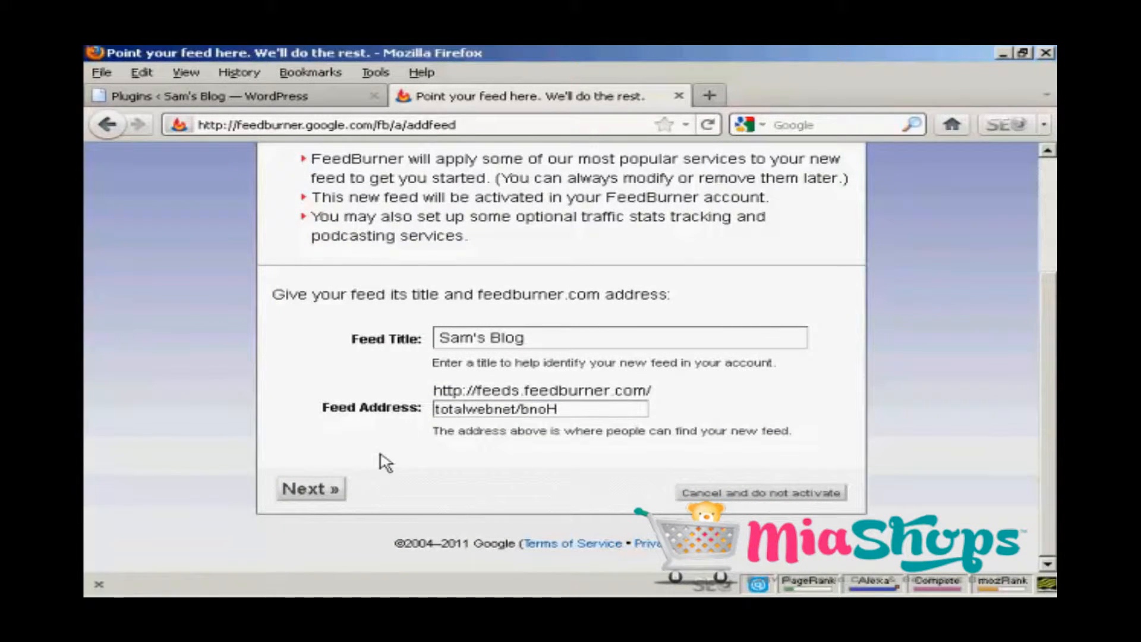
click(321, 491)
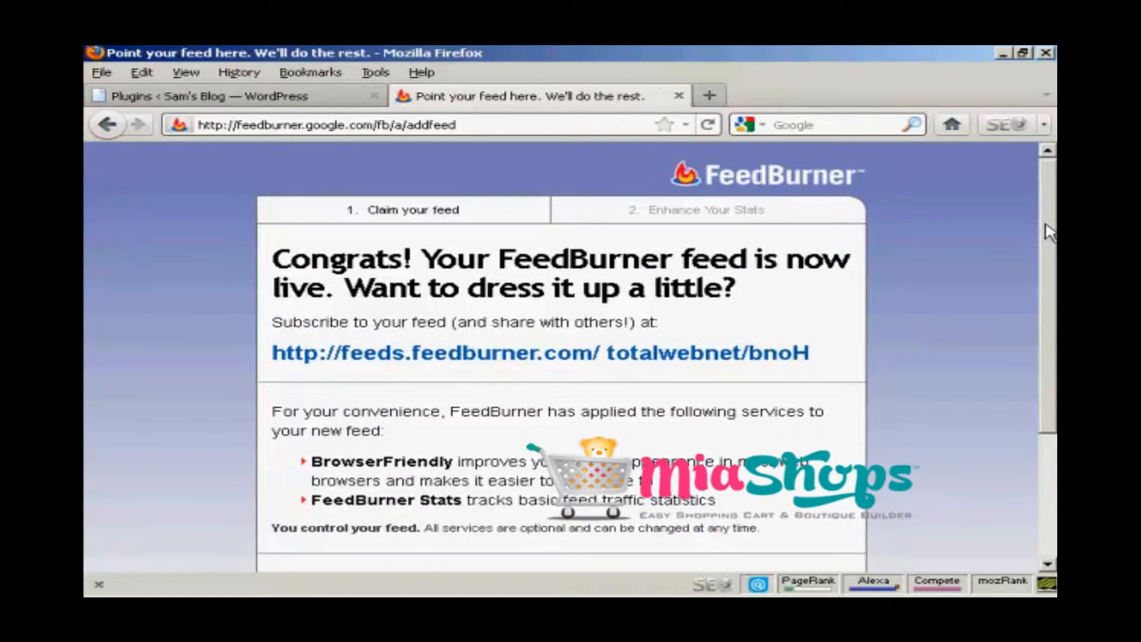
scroll(1047, 249, down, 1)
scroll(1046, 256, down, 2)
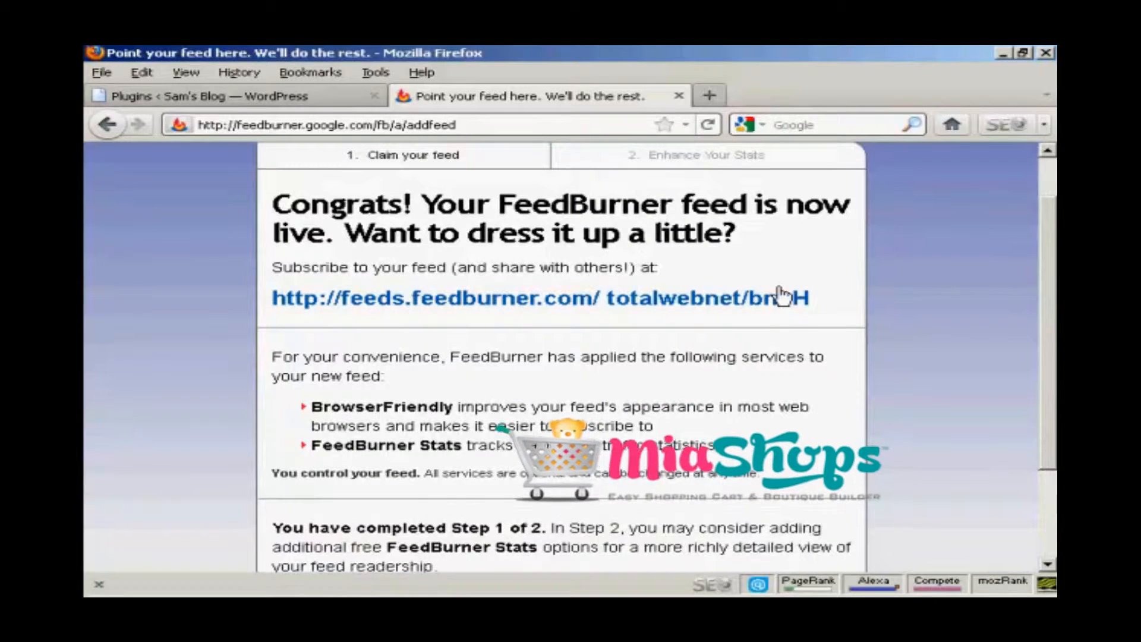
right_click(725, 310)
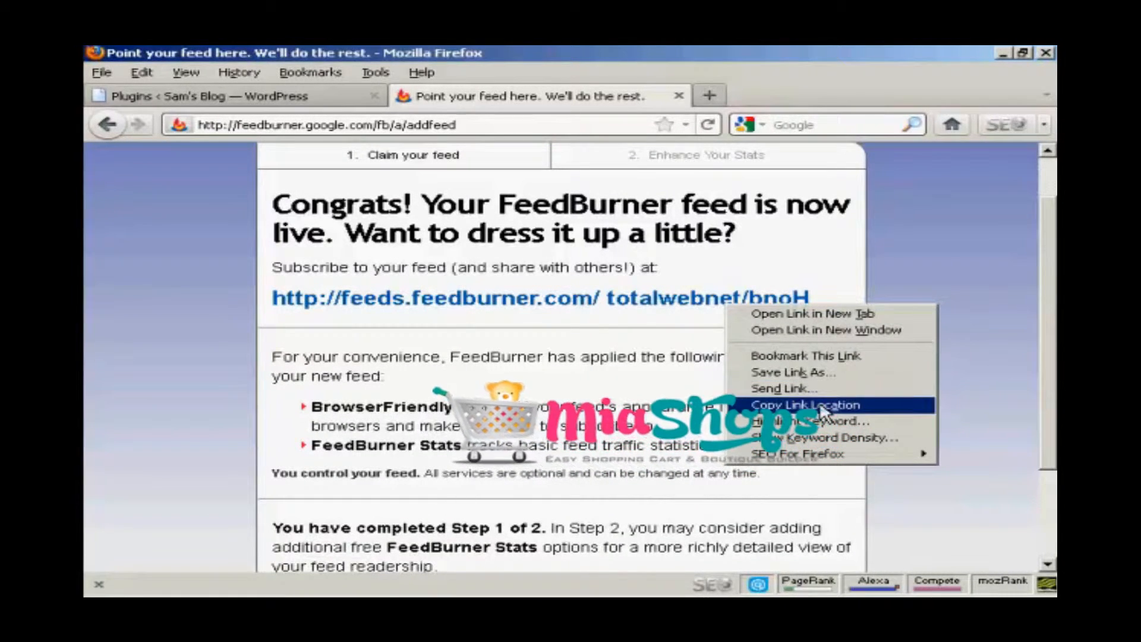
click(791, 405)
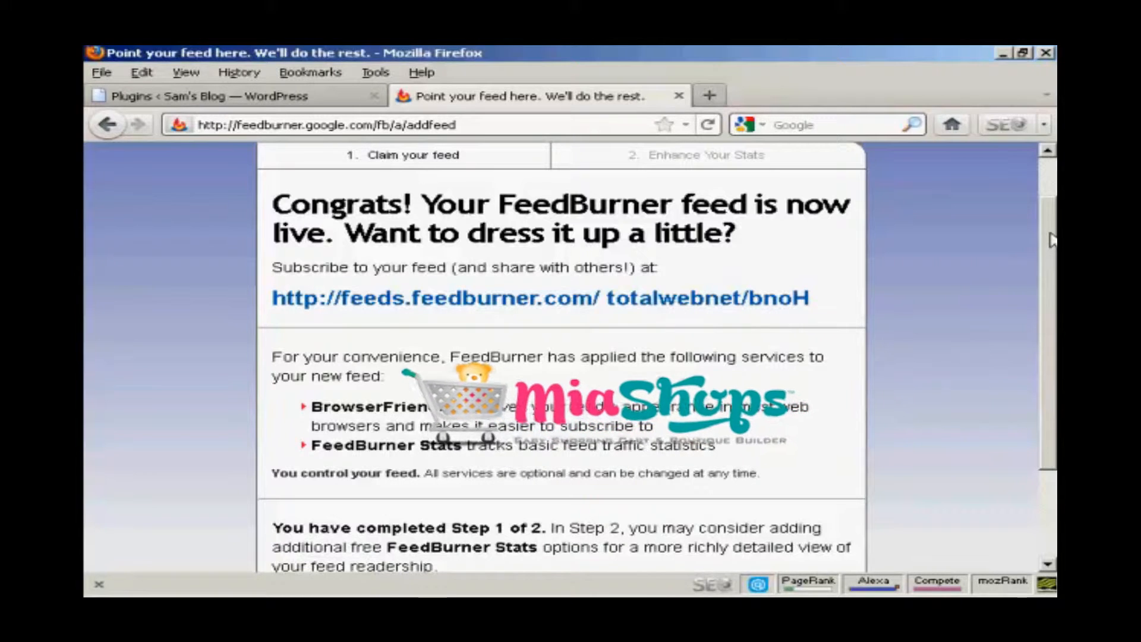
Step: Enable Clickthroughs and Item enclosure downloads tracking in the FeedBurner Stats options and complete the feed setup
drag(1049, 232, 1048, 357)
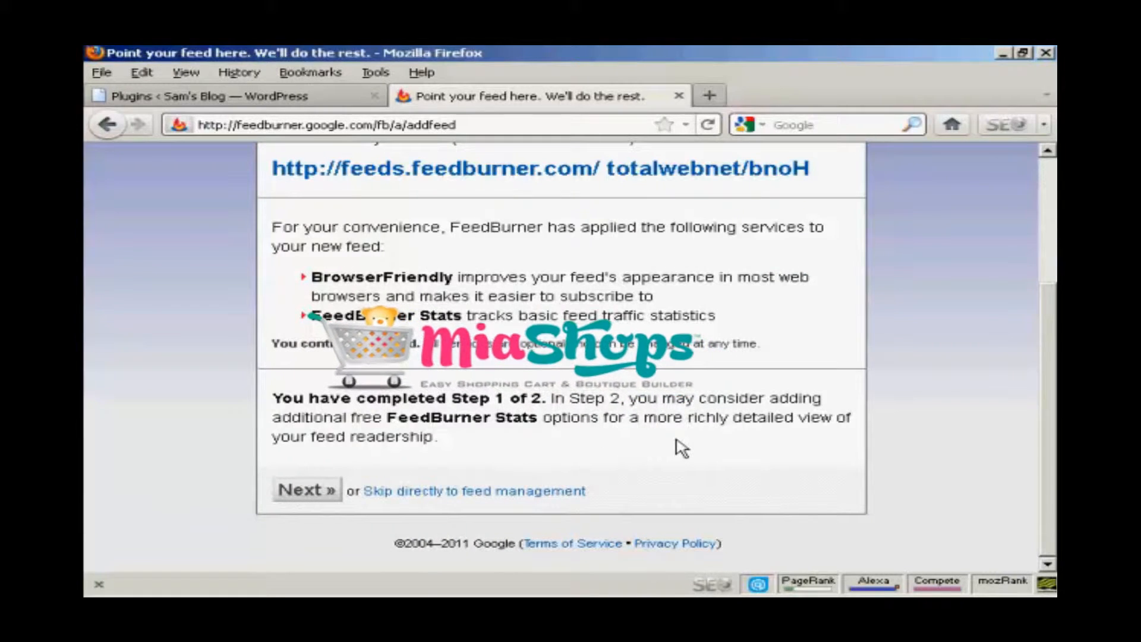
click(311, 498)
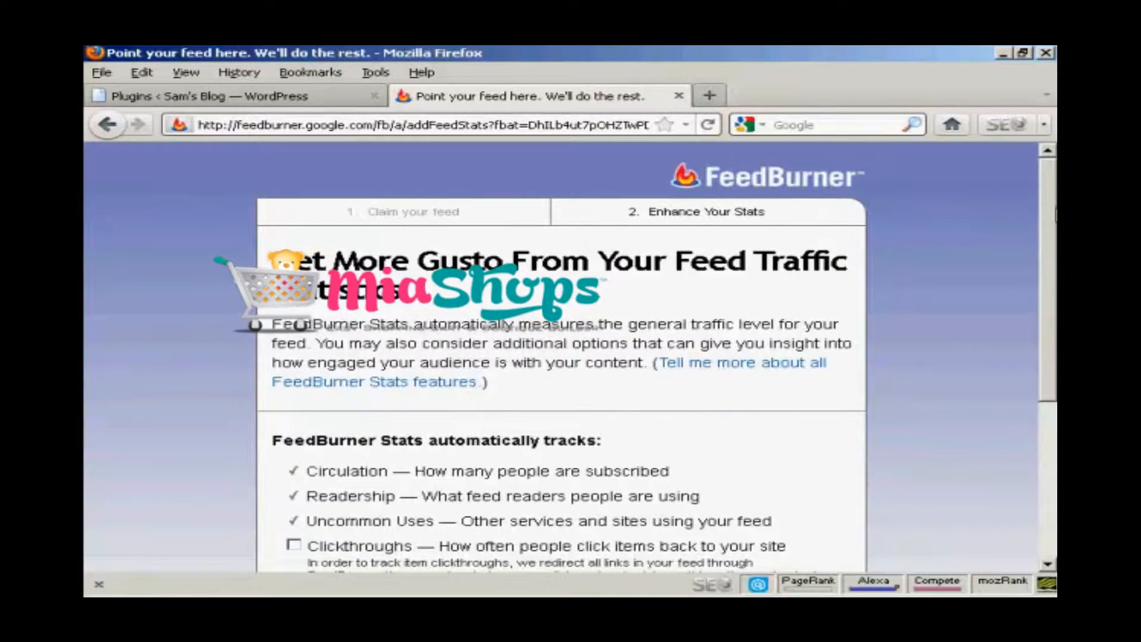
drag(1054, 234, 1052, 316)
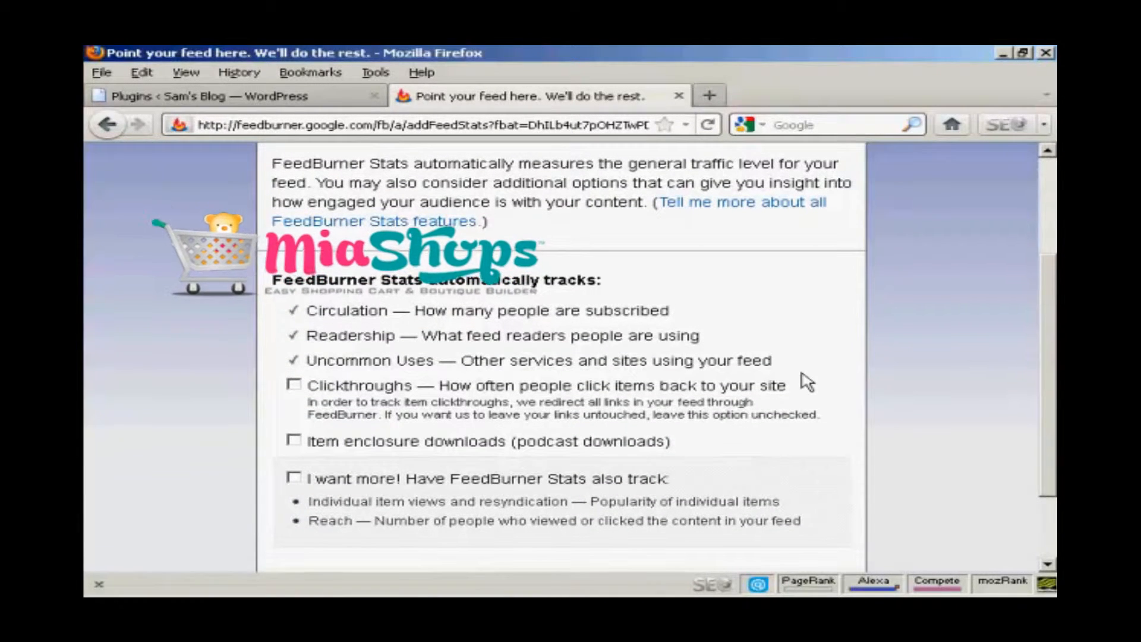
click(294, 385)
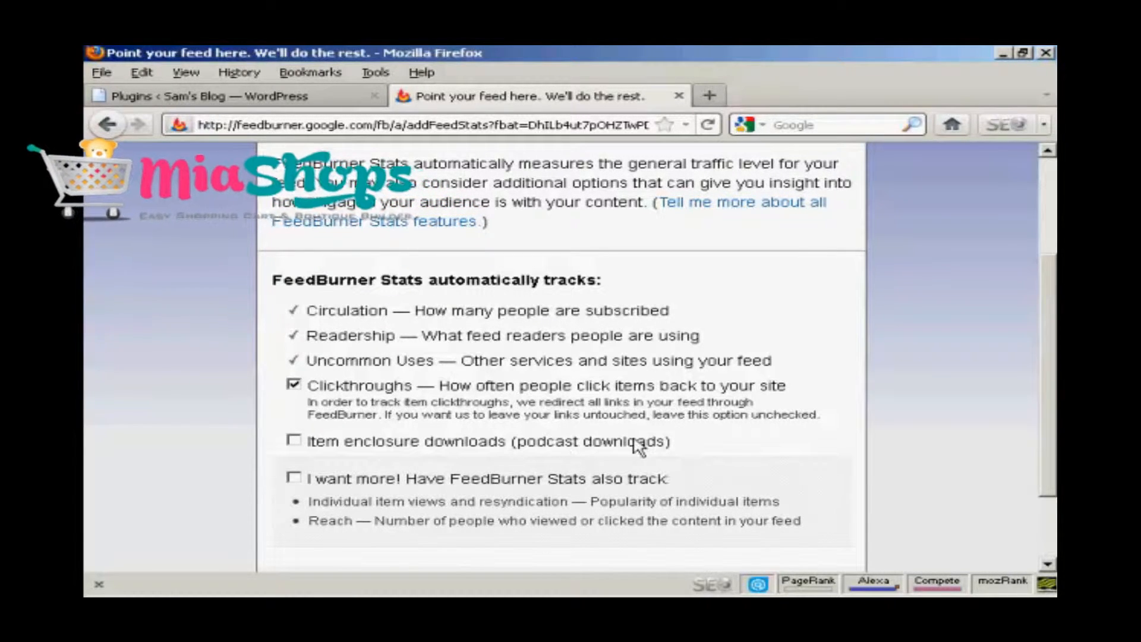
scroll(688, 428, down, 3)
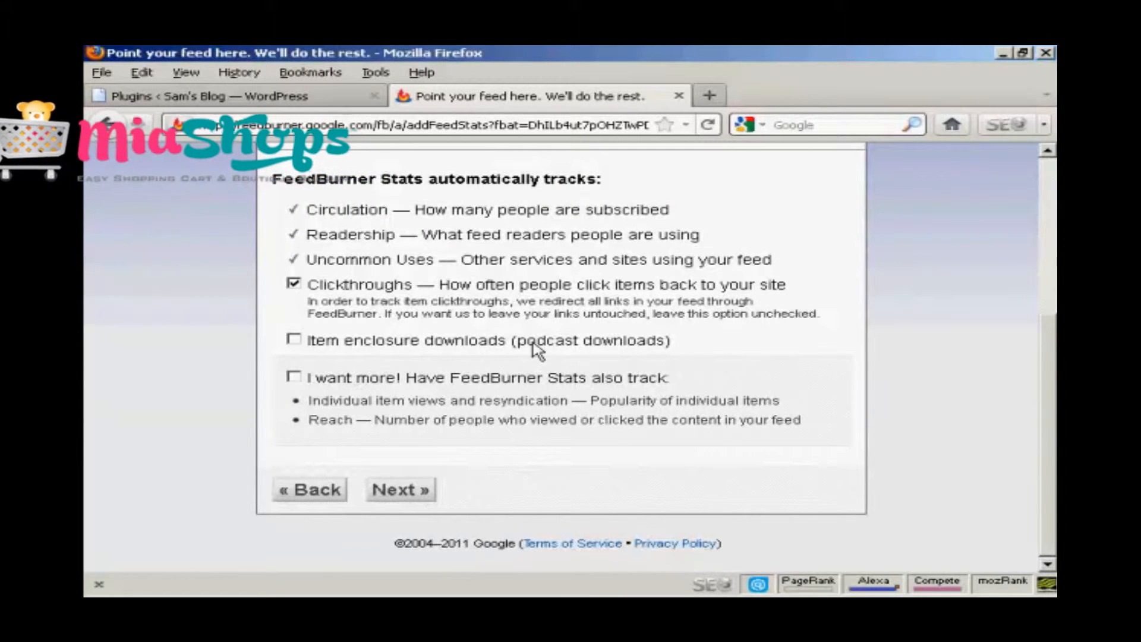
click(294, 343)
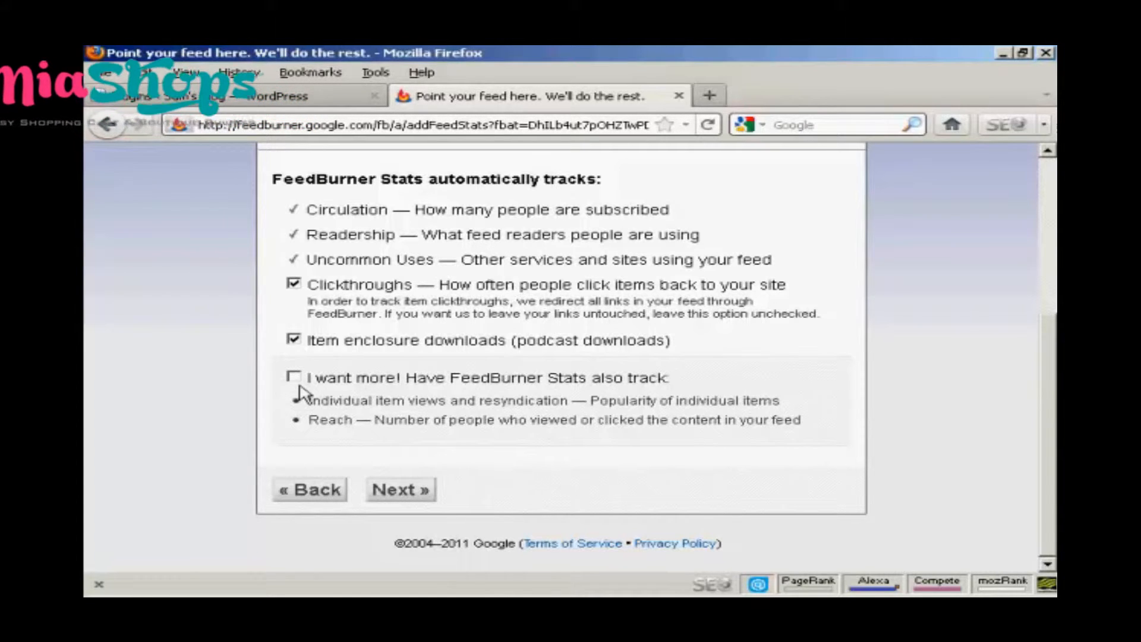
click(405, 494)
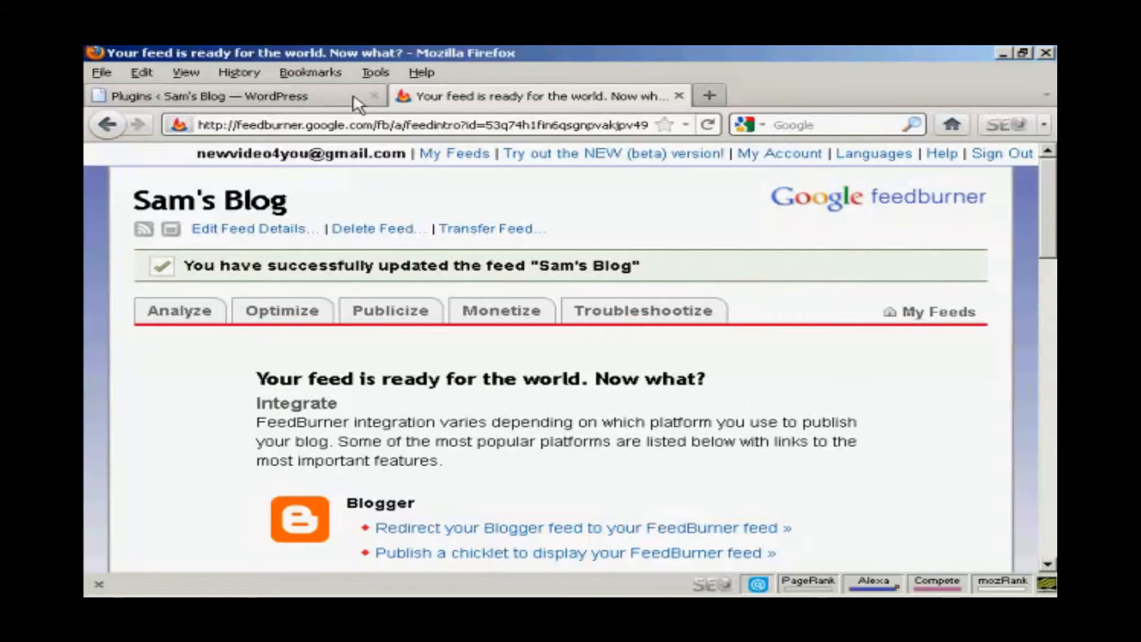
Step: Search for "FD feedburner" among the new plugins available in the WordPress admin
click(296, 99)
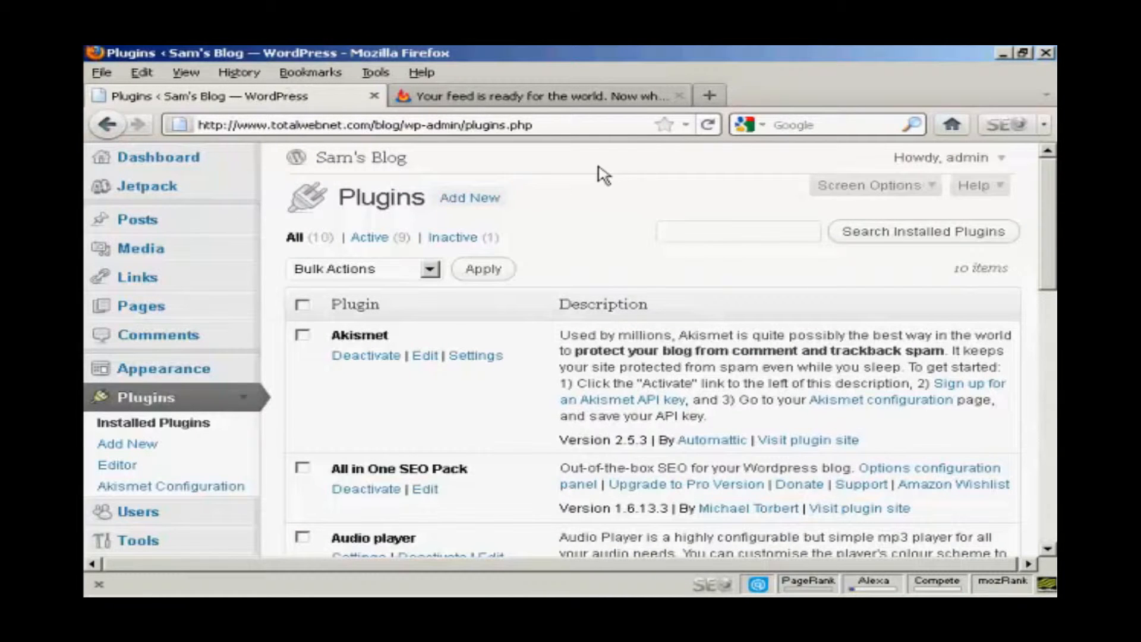
click(470, 202)
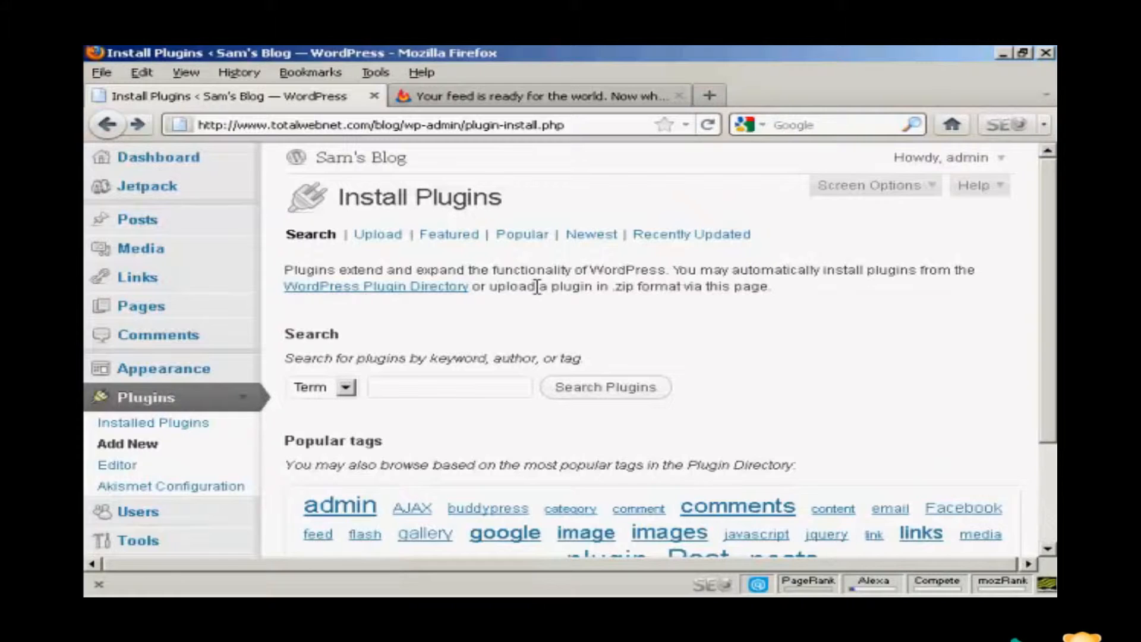
click(411, 387)
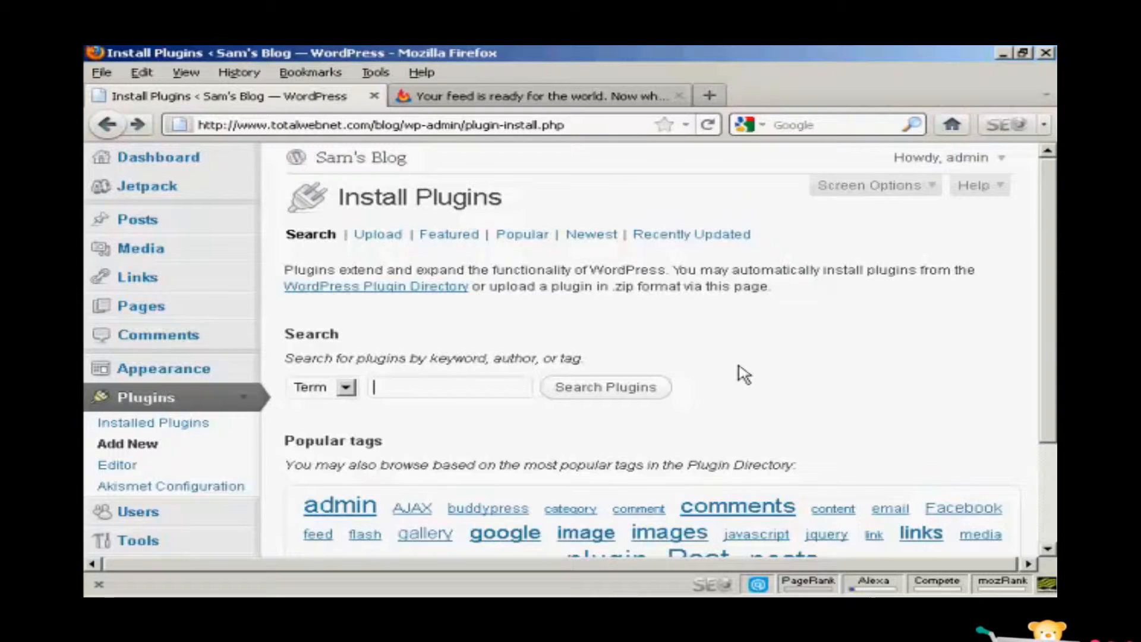
text(FD )
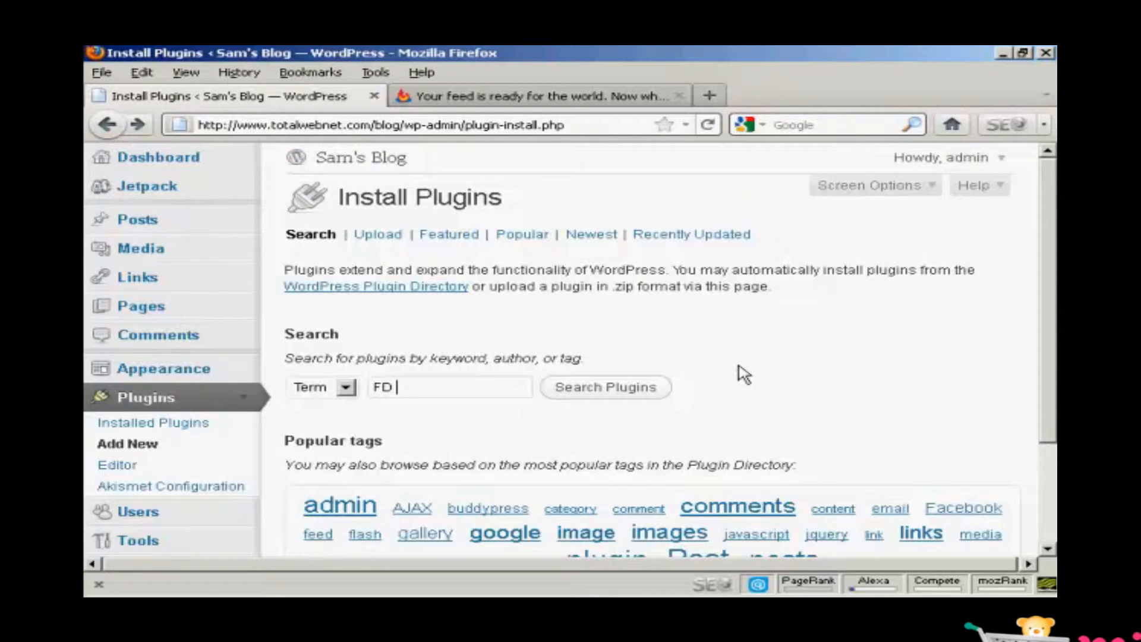
text(feedbur)
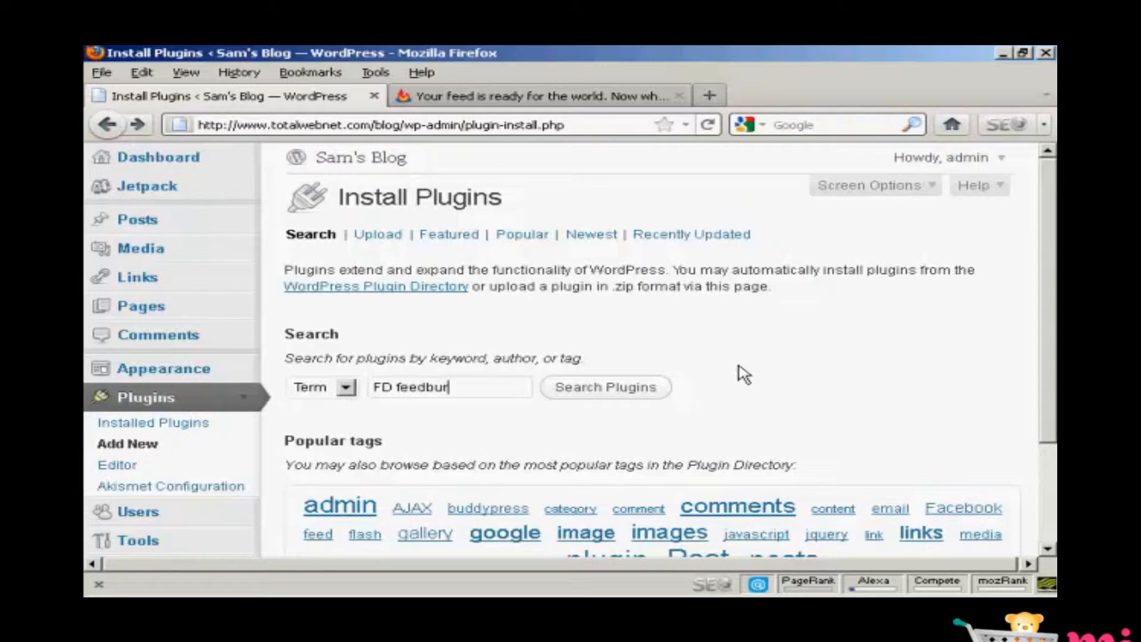
text(ner)
click(587, 390)
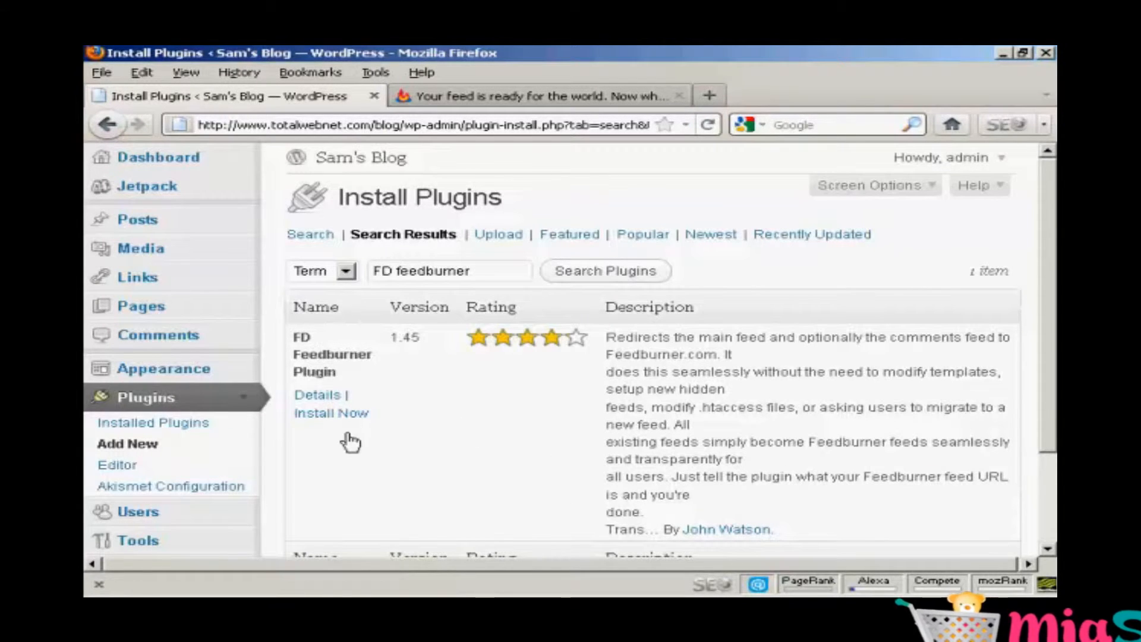
Step: Install the FD Feedburner Plugin and activate it
click(354, 415)
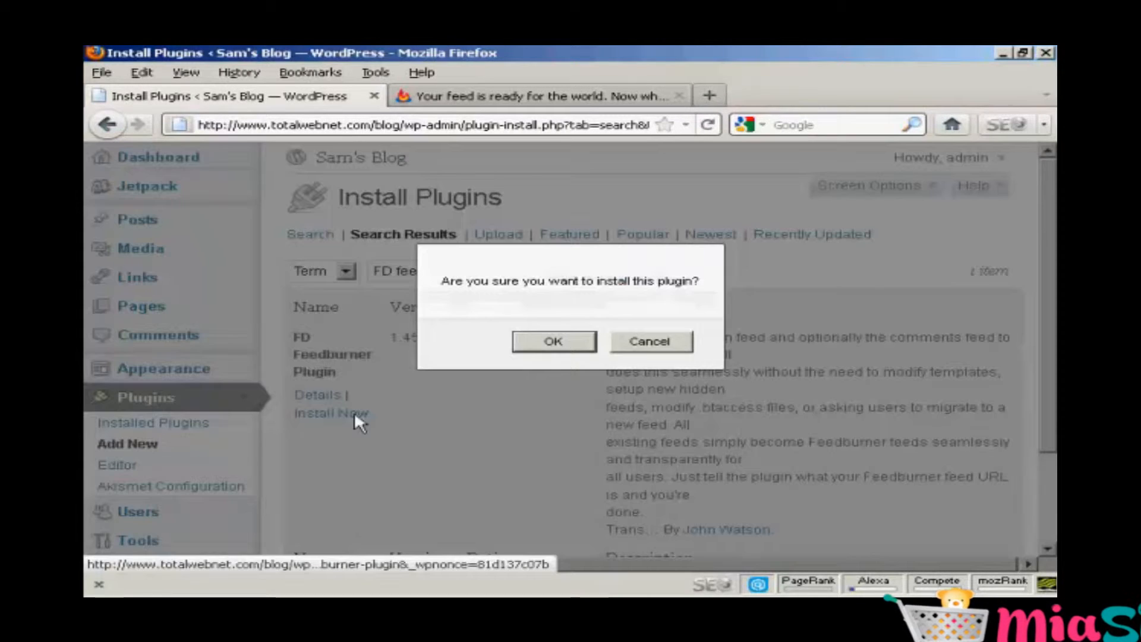
click(571, 342)
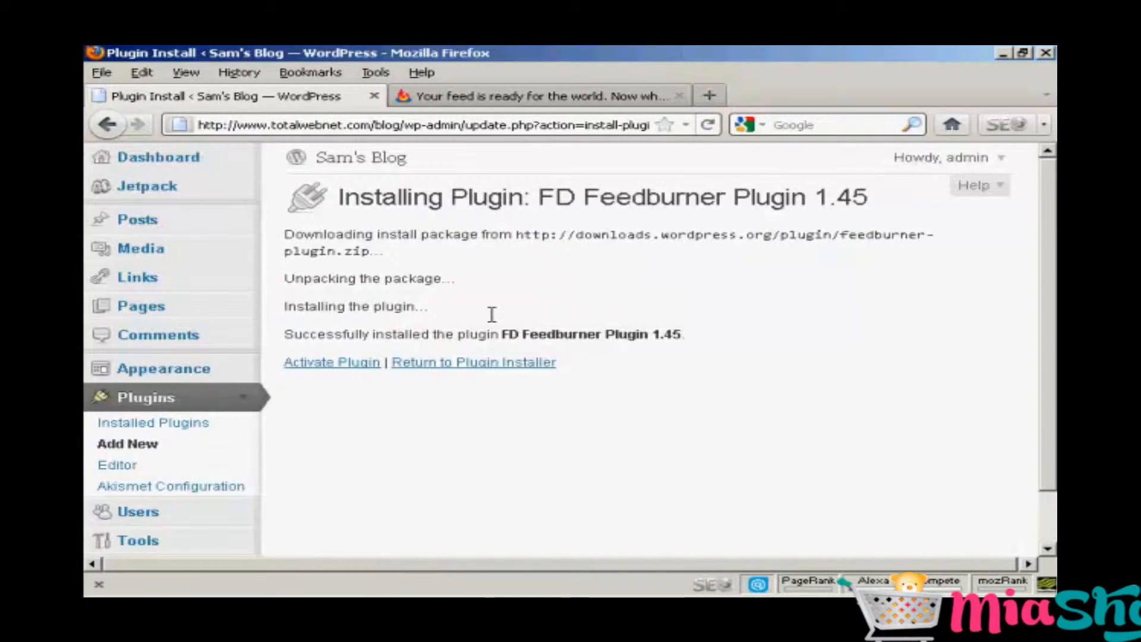
click(350, 369)
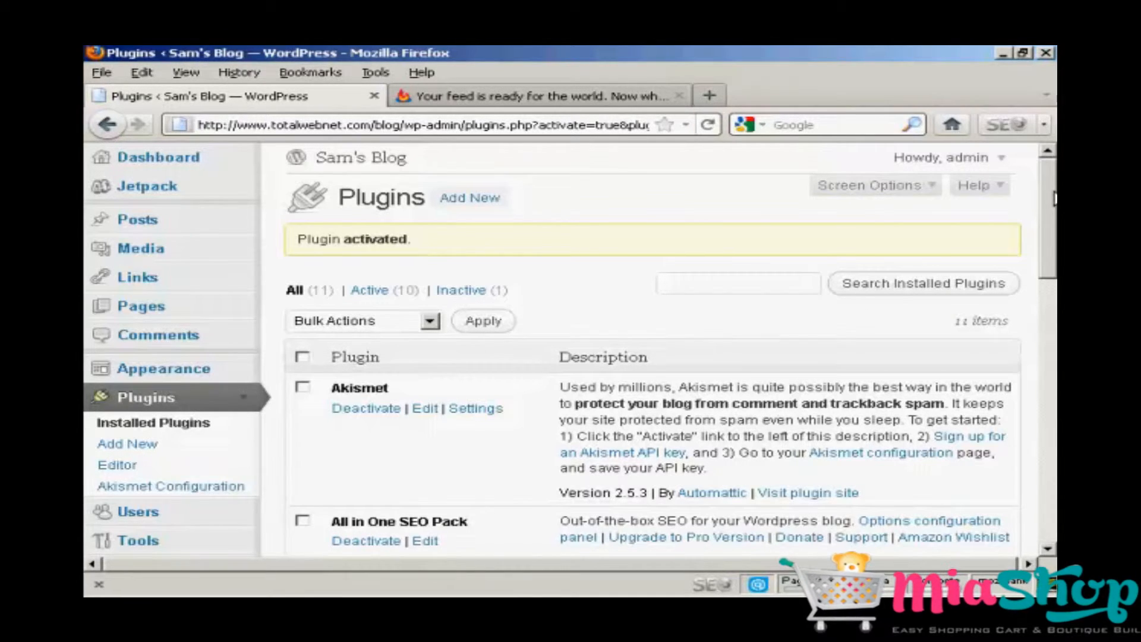
Step: Open the Feedburner configuration page from the WordPress settings
scroll(1053, 198, down, 1)
scroll(1051, 237, down, 4)
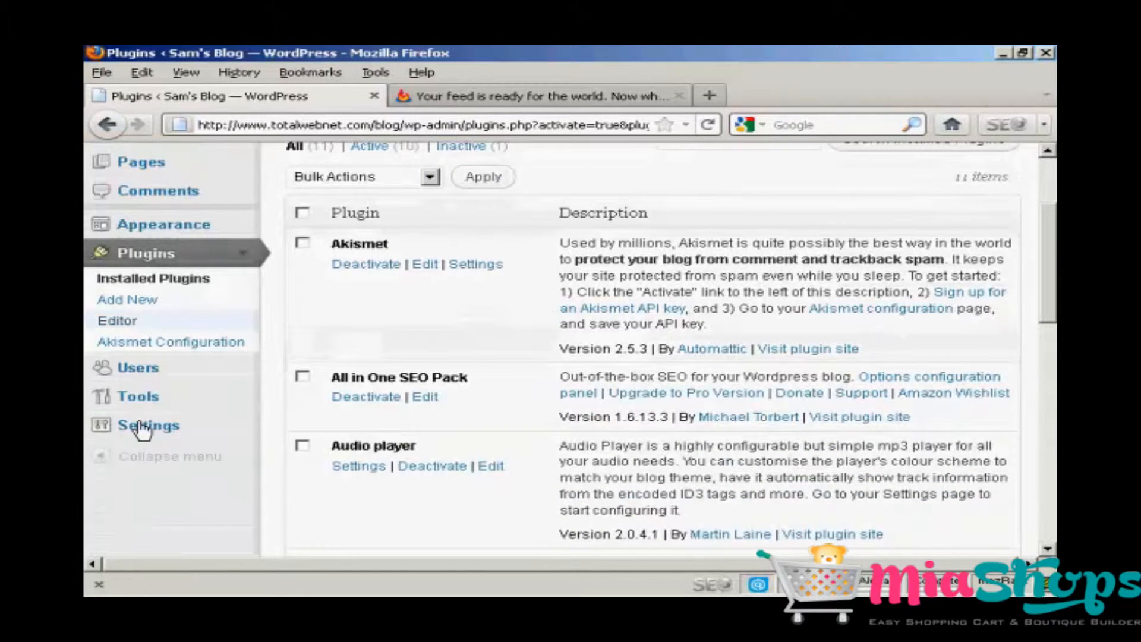
click(242, 426)
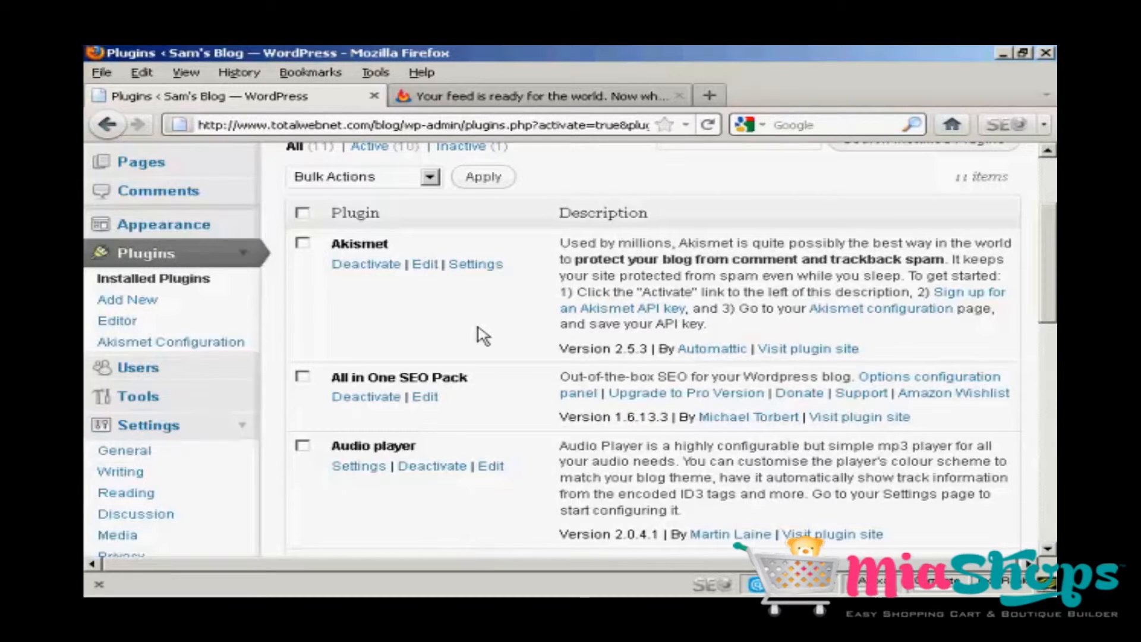
scroll(481, 335, down, 7)
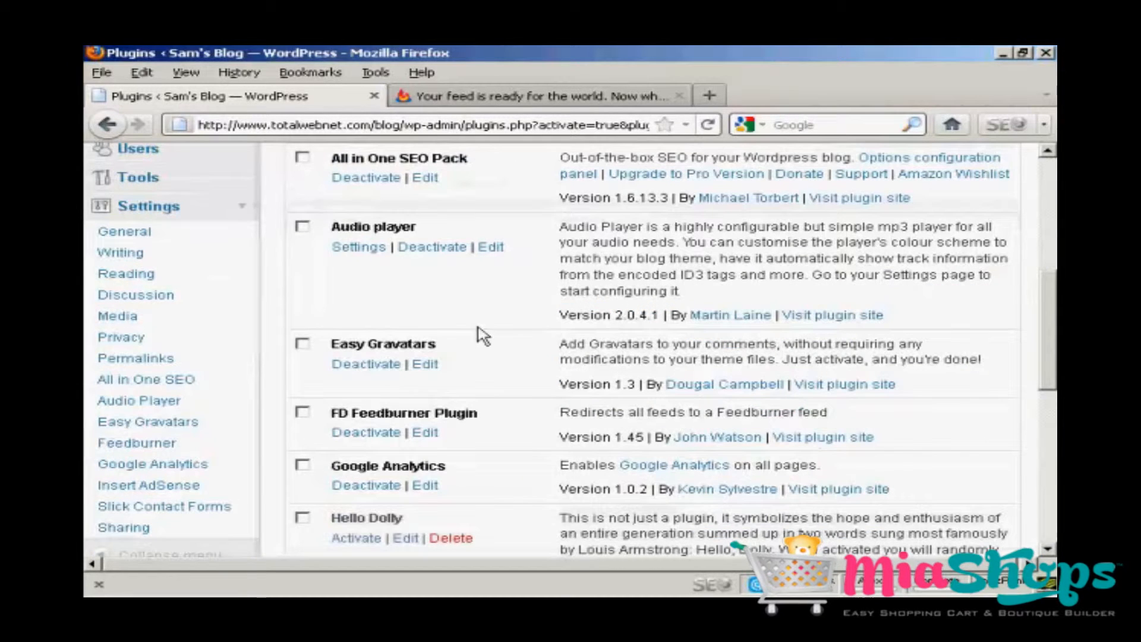
click(160, 447)
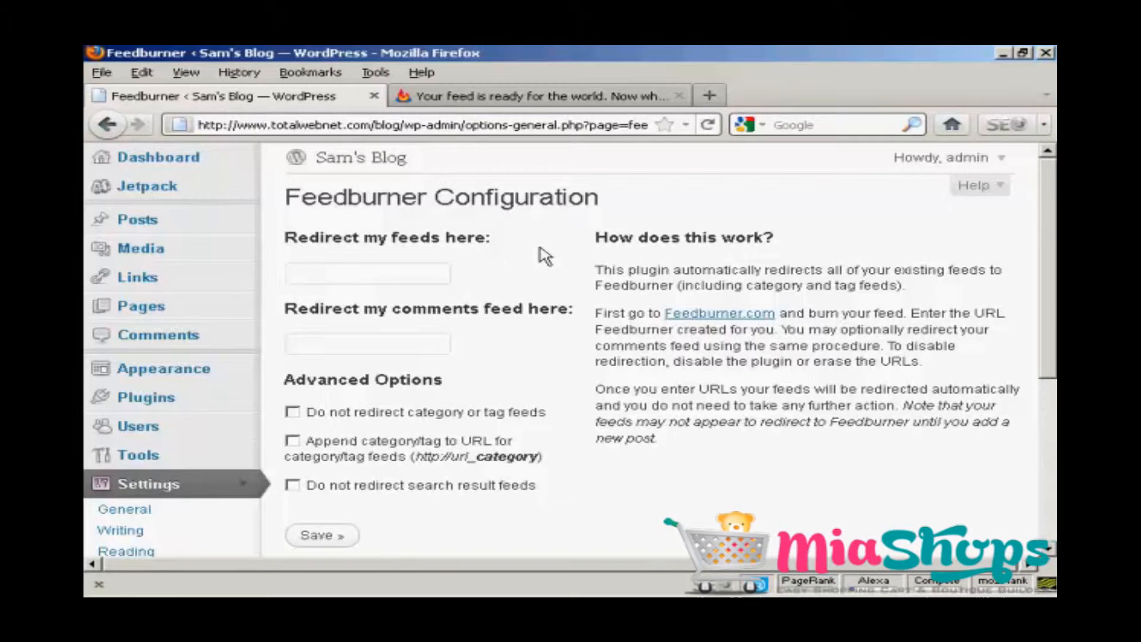
Step: Set the main feed redirect to the copied FeedBurner address ending in totalwebnet/bnoH and save the configuration
key(ctrl+v)
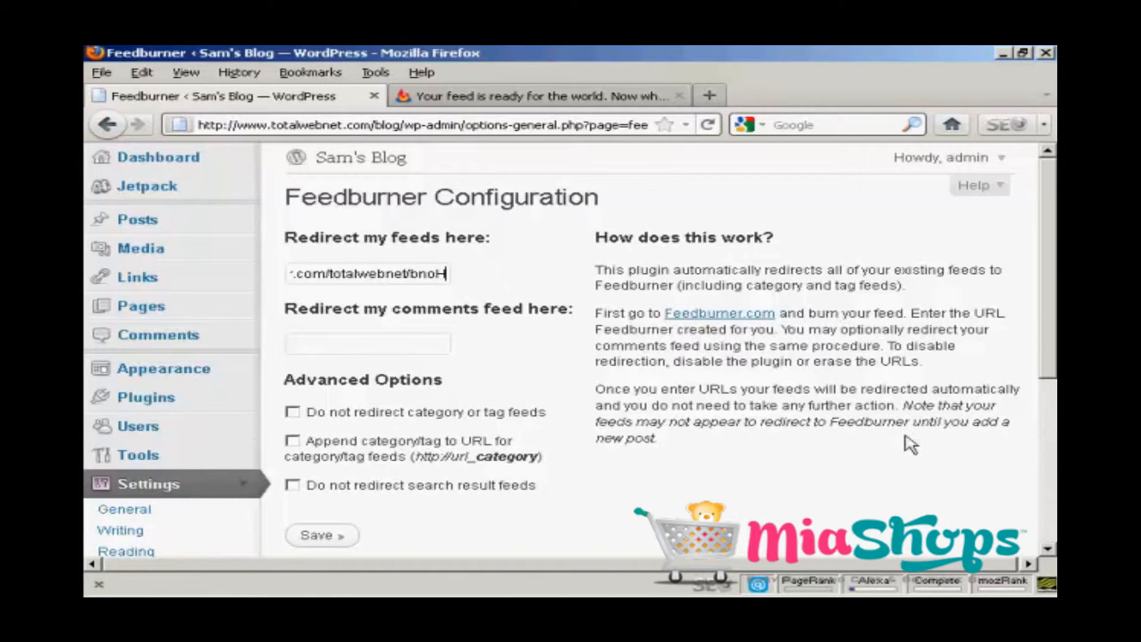
scroll(1050, 301, down, 2)
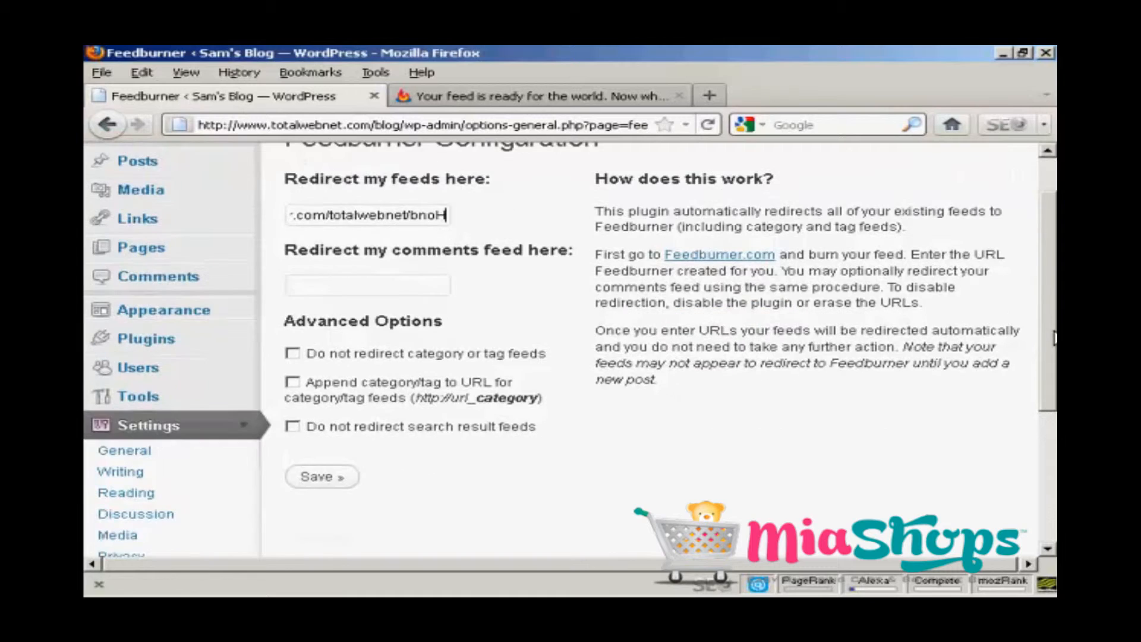
click(318, 470)
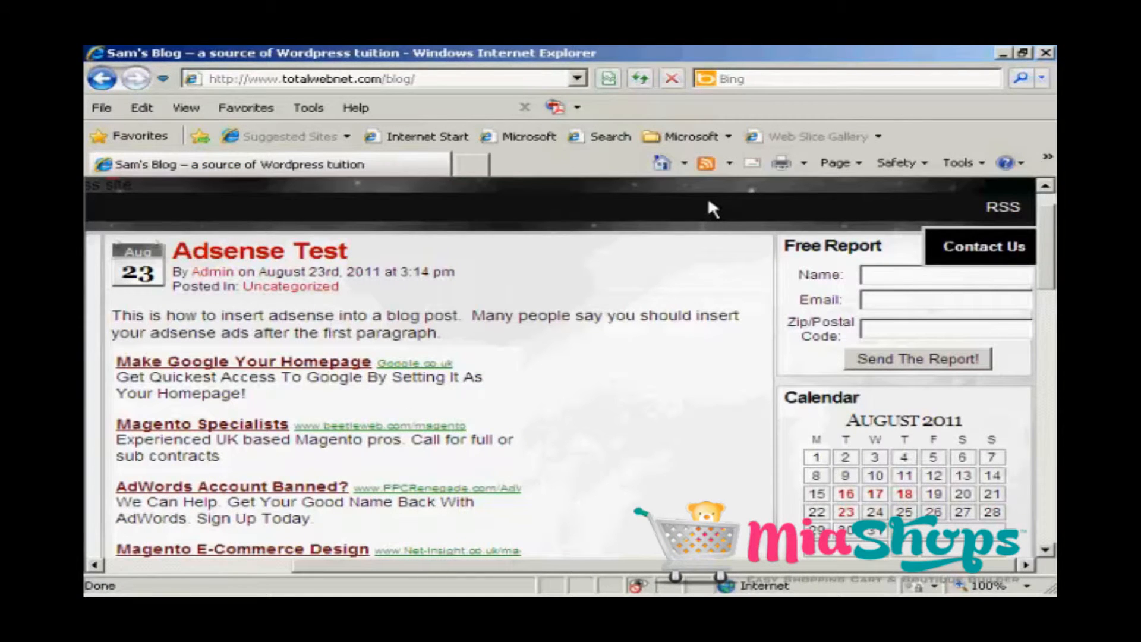
Step: Open the blog's RSS link in Internet Explorer to check where the feed leads
click(1012, 210)
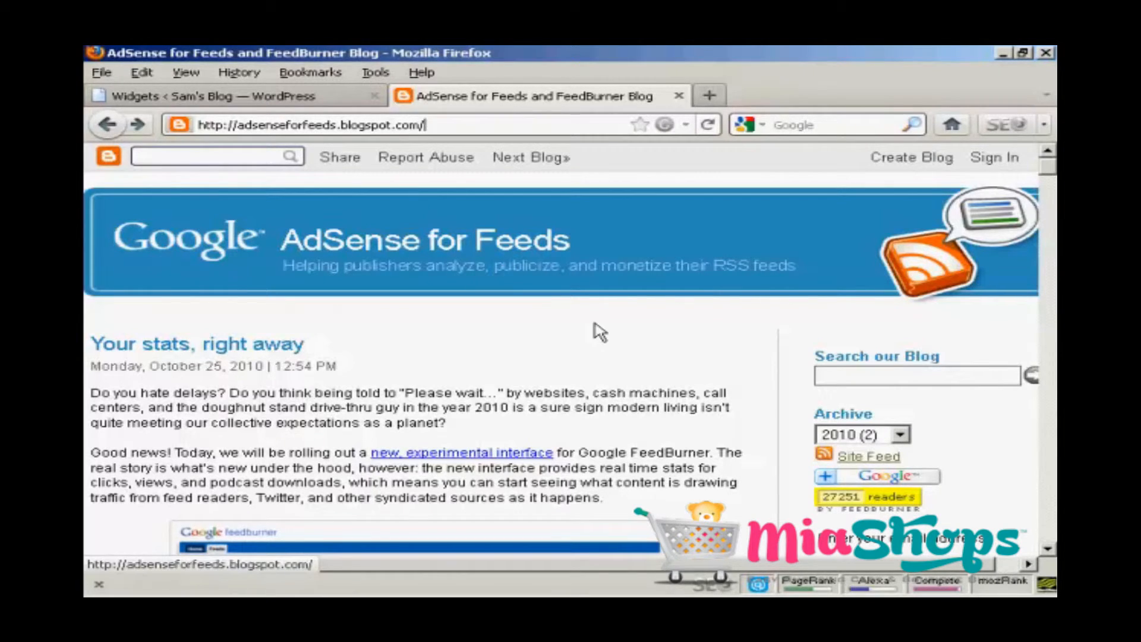
Step: Open the site feed of the AdSense for Feeds blog and copy its FeedBurner address
click(876, 459)
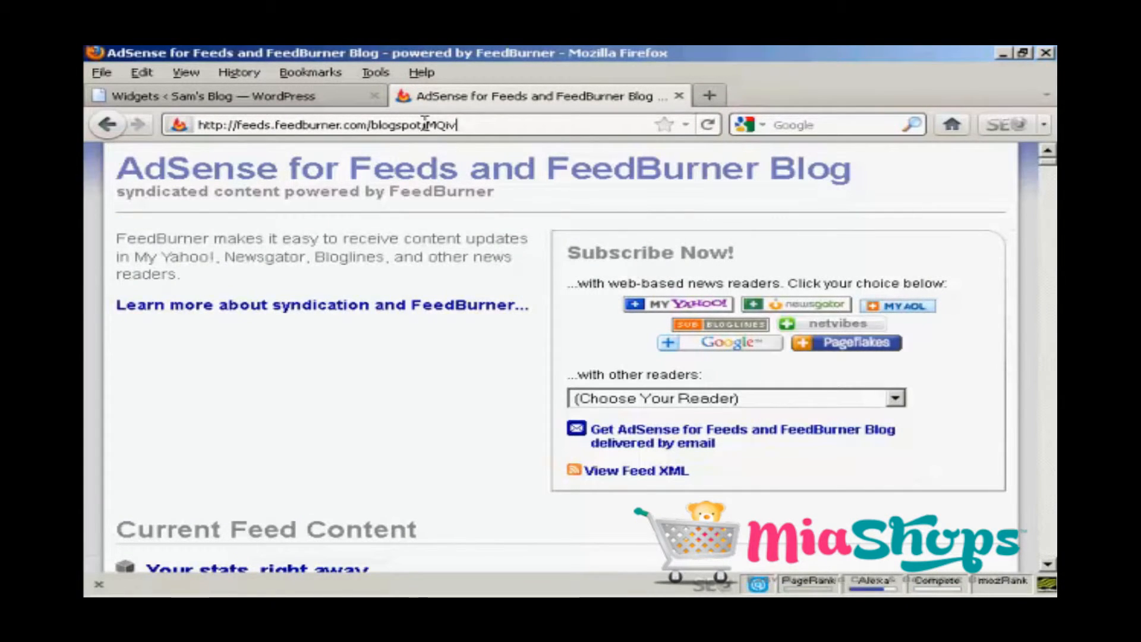
drag(458, 124, 191, 127)
key(ctrl+c)
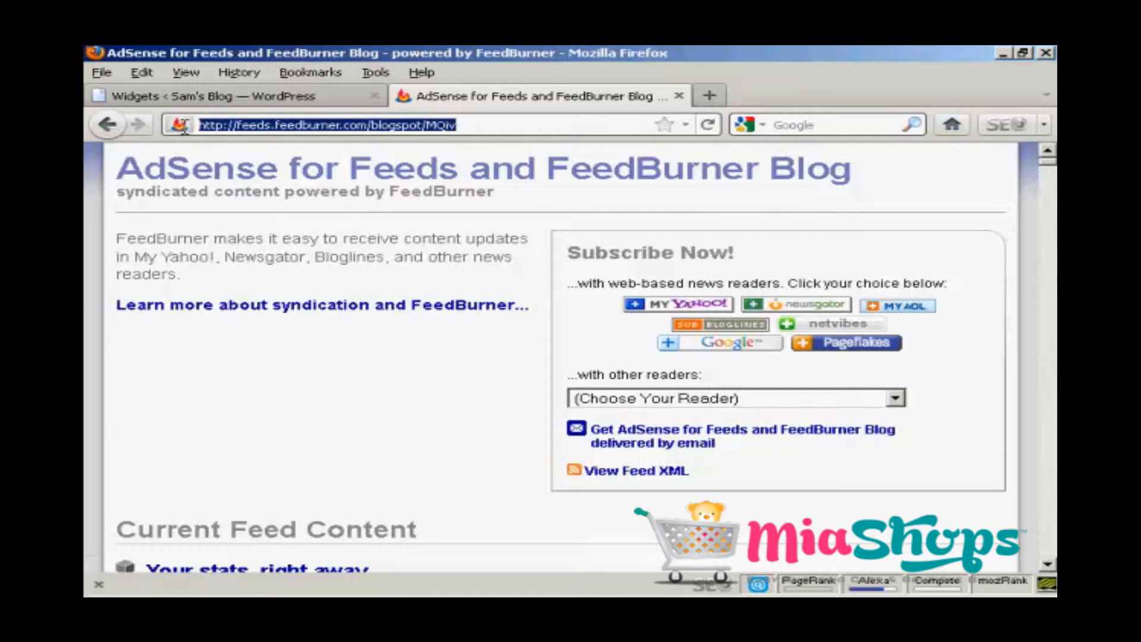
right_click(222, 123)
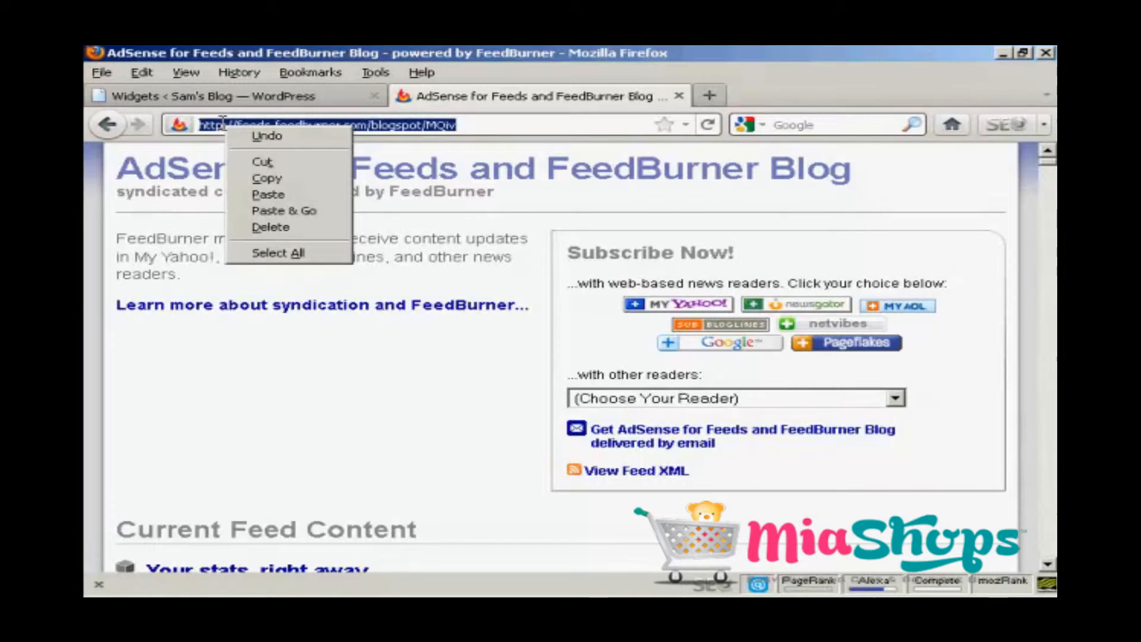
click(268, 179)
Step: Add an RSS widget to the Over Blog area on the WordPress Widgets page
click(277, 100)
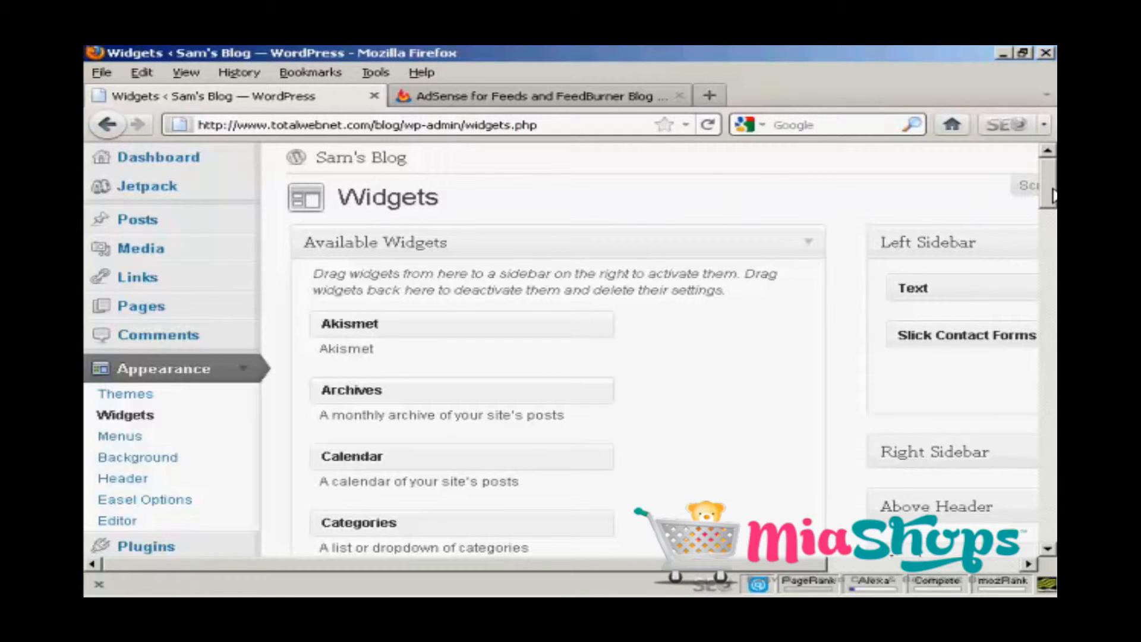
drag(1052, 196, 1052, 234)
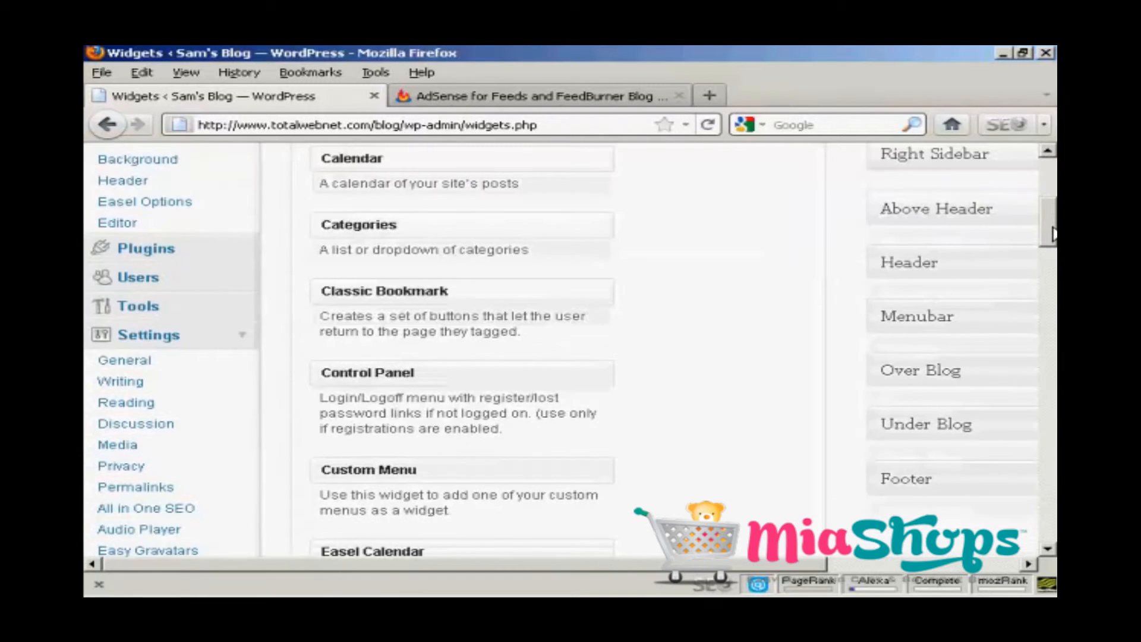
drag(803, 567, 891, 568)
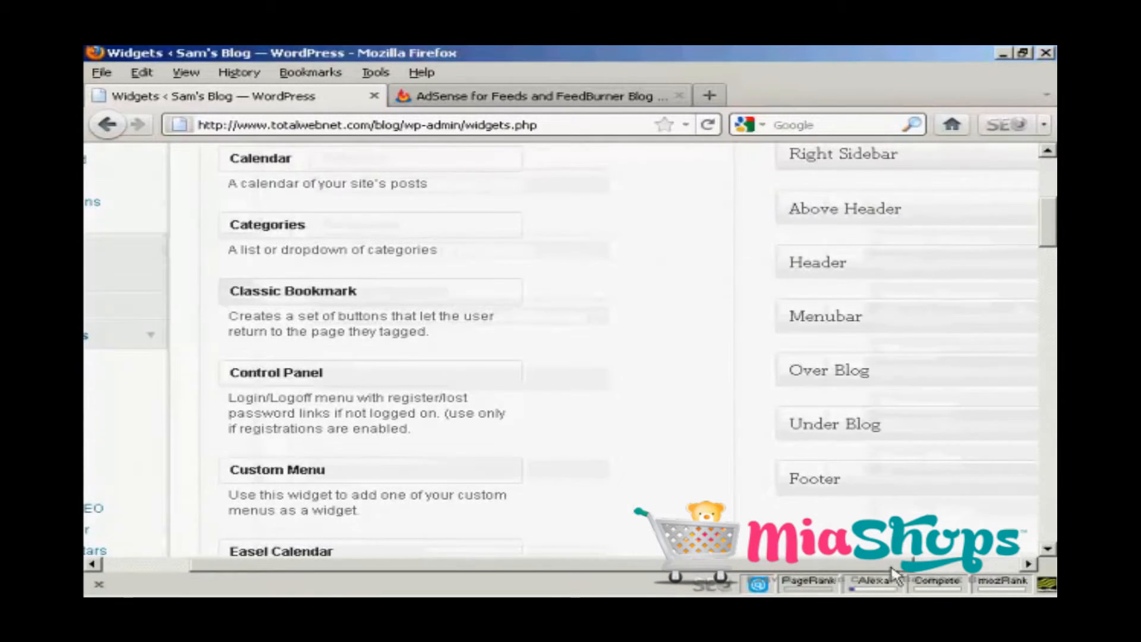
click(1001, 373)
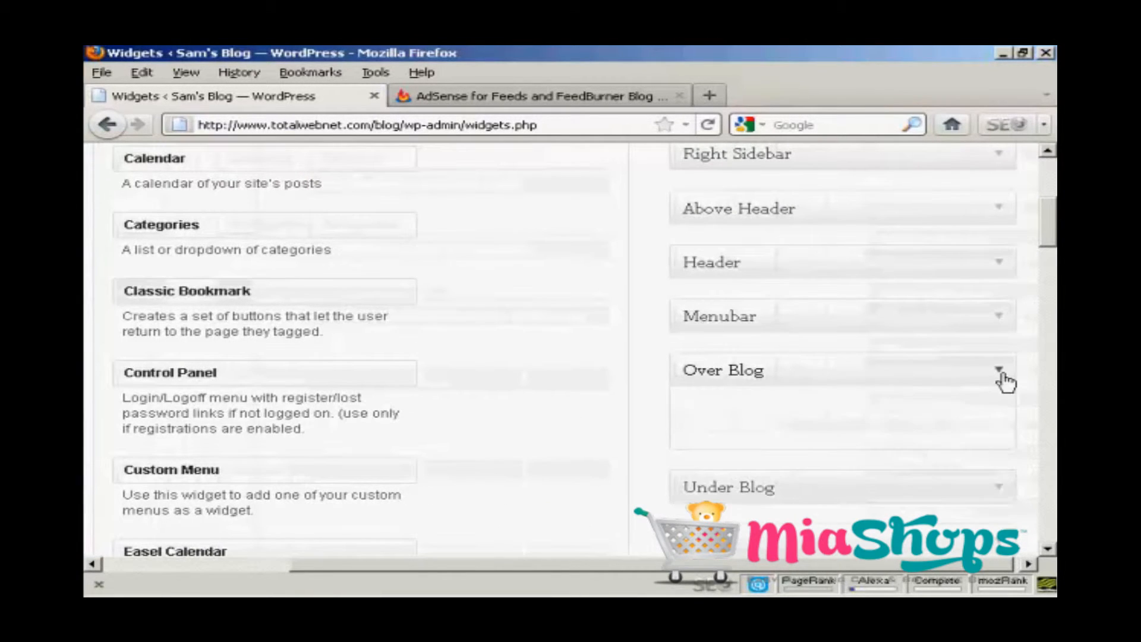
drag(1049, 232, 1050, 331)
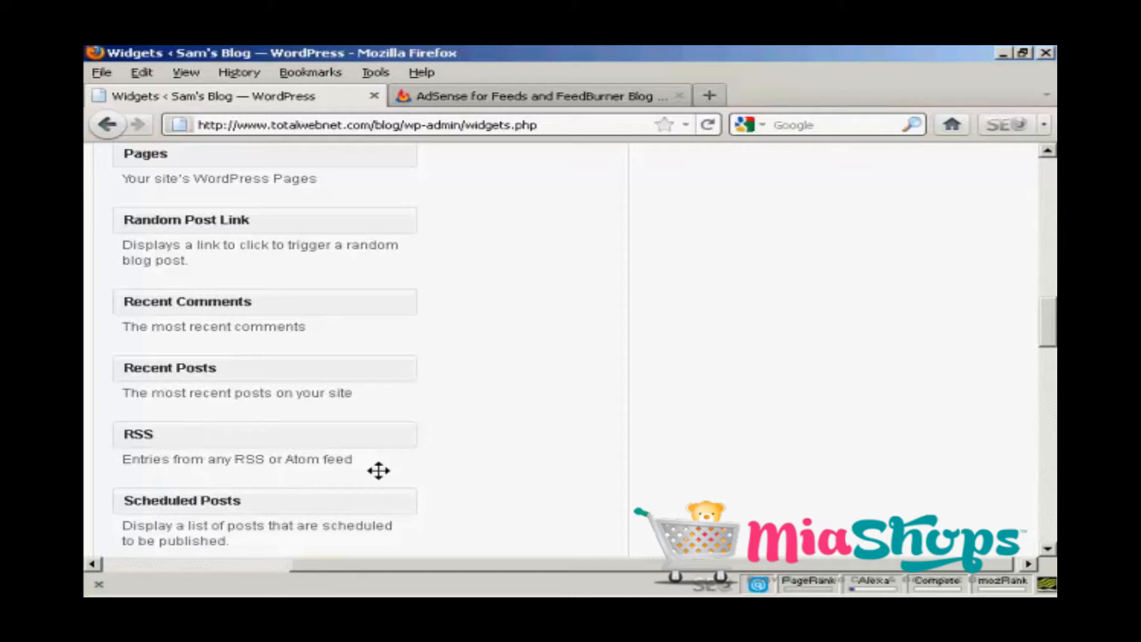
drag(387, 442, 797, 242)
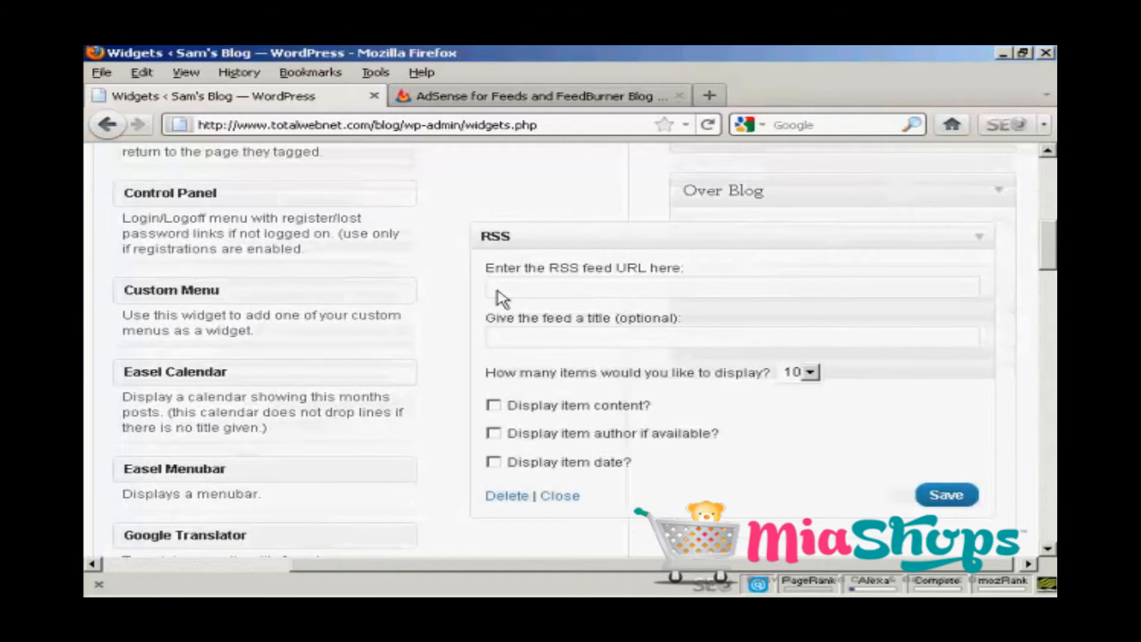
click(502, 288)
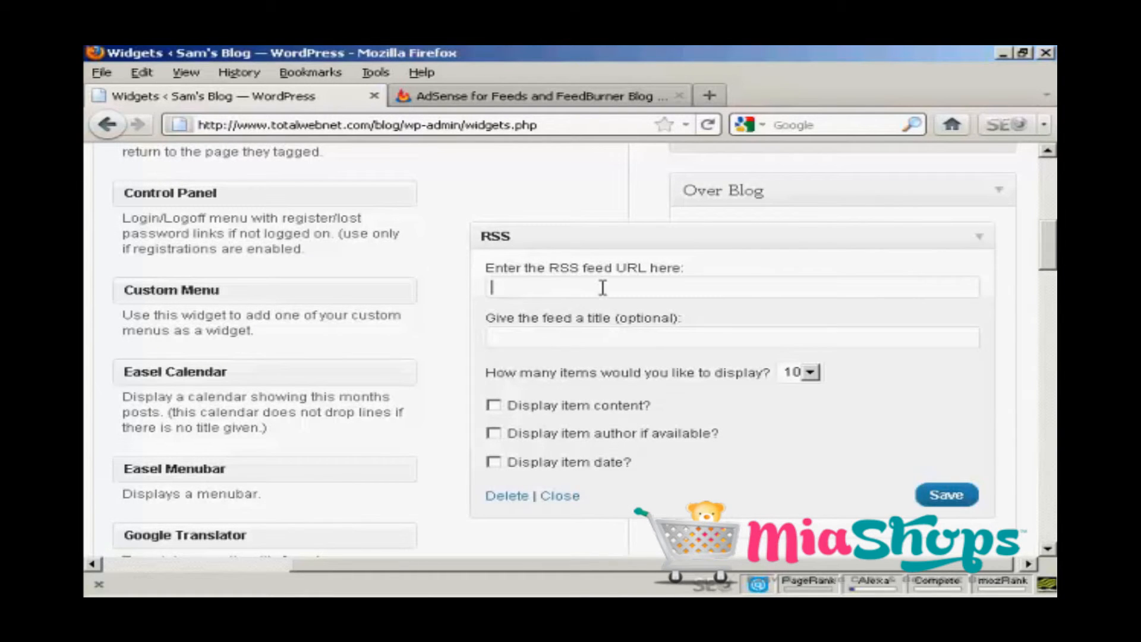
key(ctrl+v)
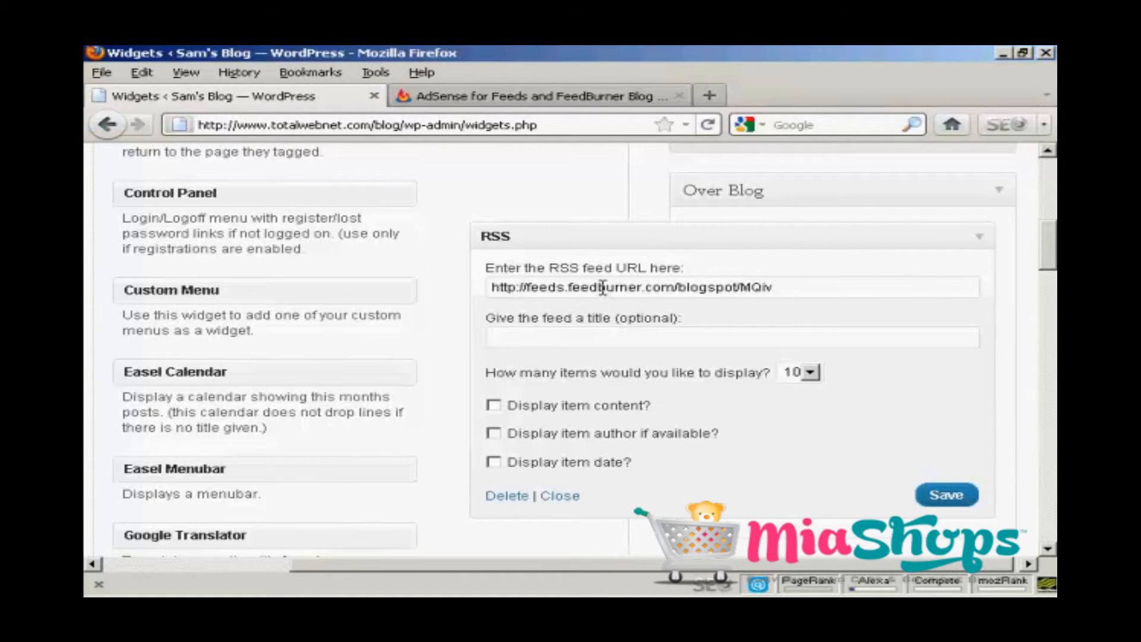
click(520, 340)
text(Latest News)
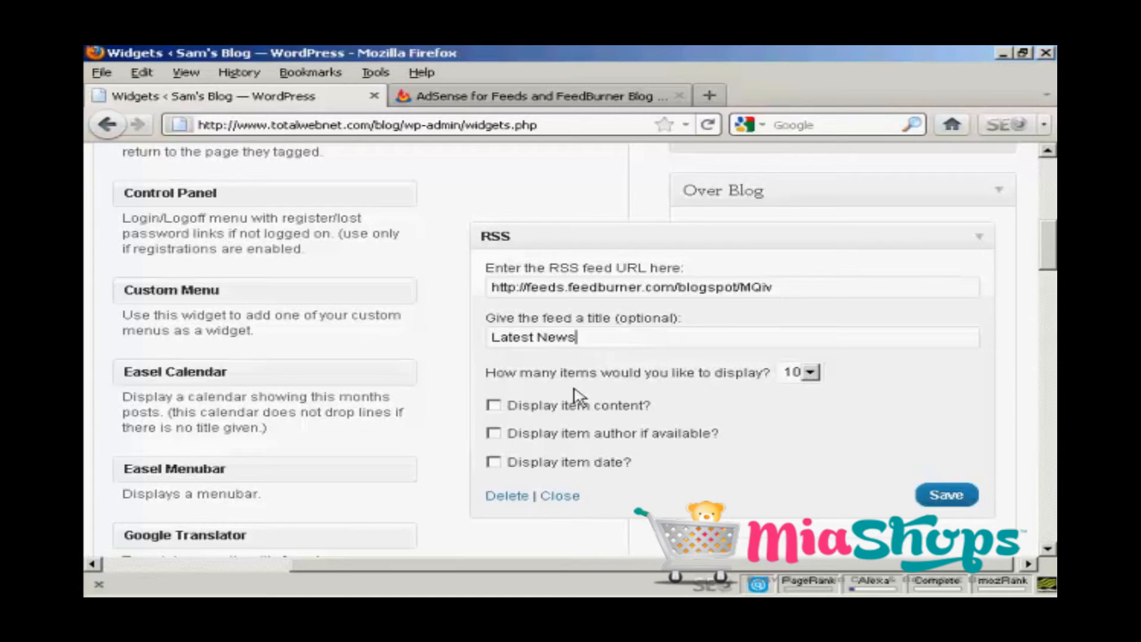
Step: Set the RSS widget to display 5 items with item content and item author, and save it
click(811, 373)
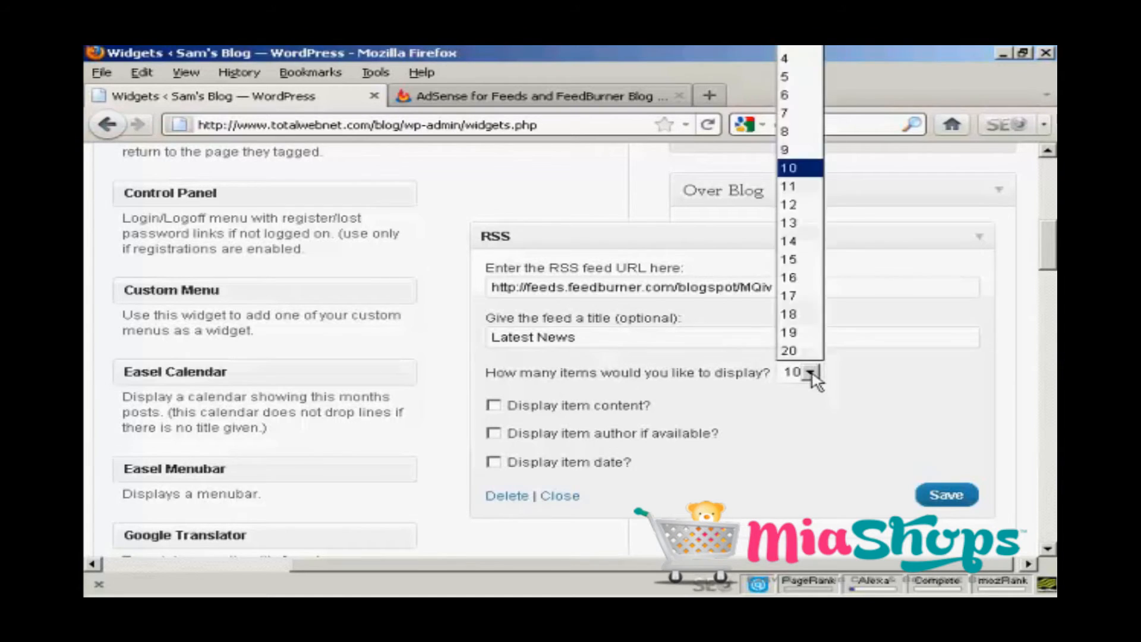
click(791, 78)
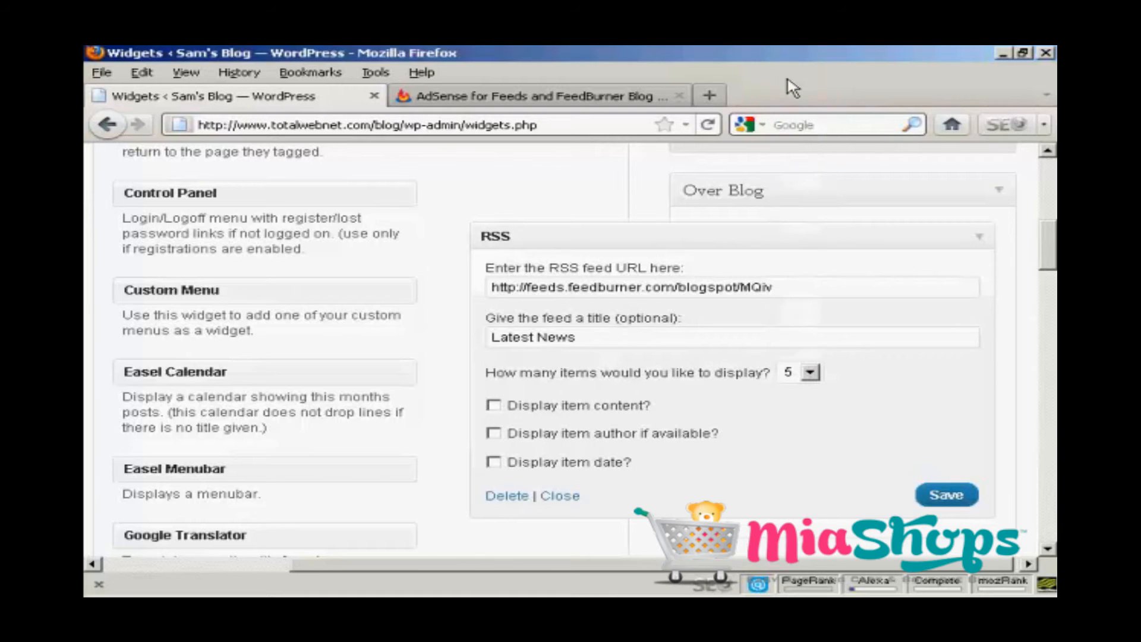
click(493, 405)
click(492, 433)
click(945, 498)
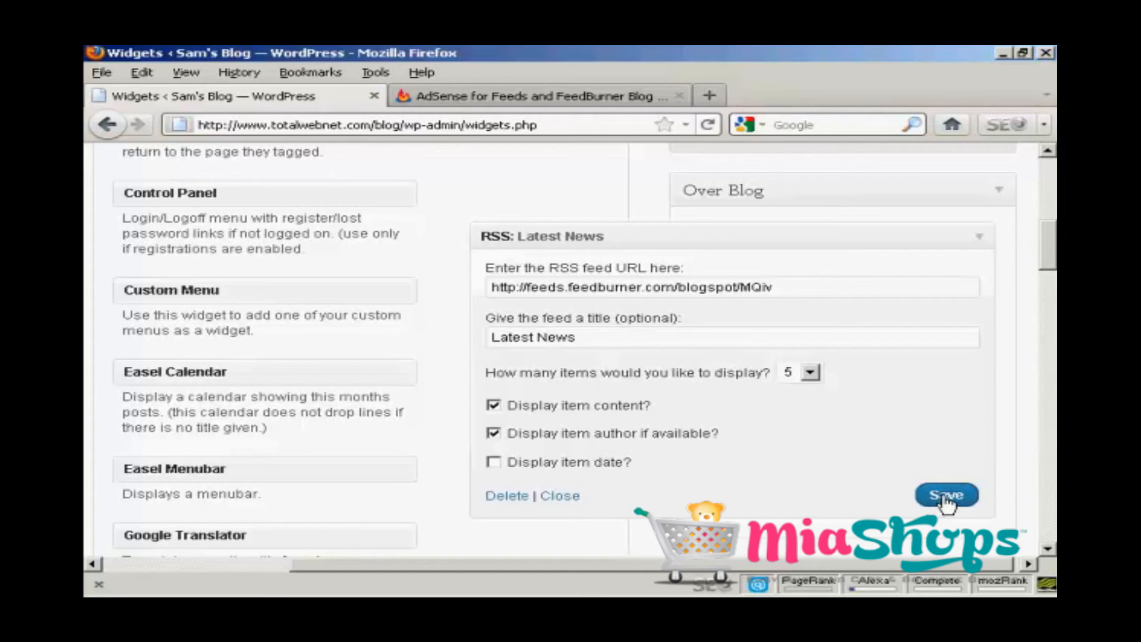
Step: Open Sam's Blog in a new browser tab and review the Latest News feed above the posts
drag(1048, 249, 1044, 157)
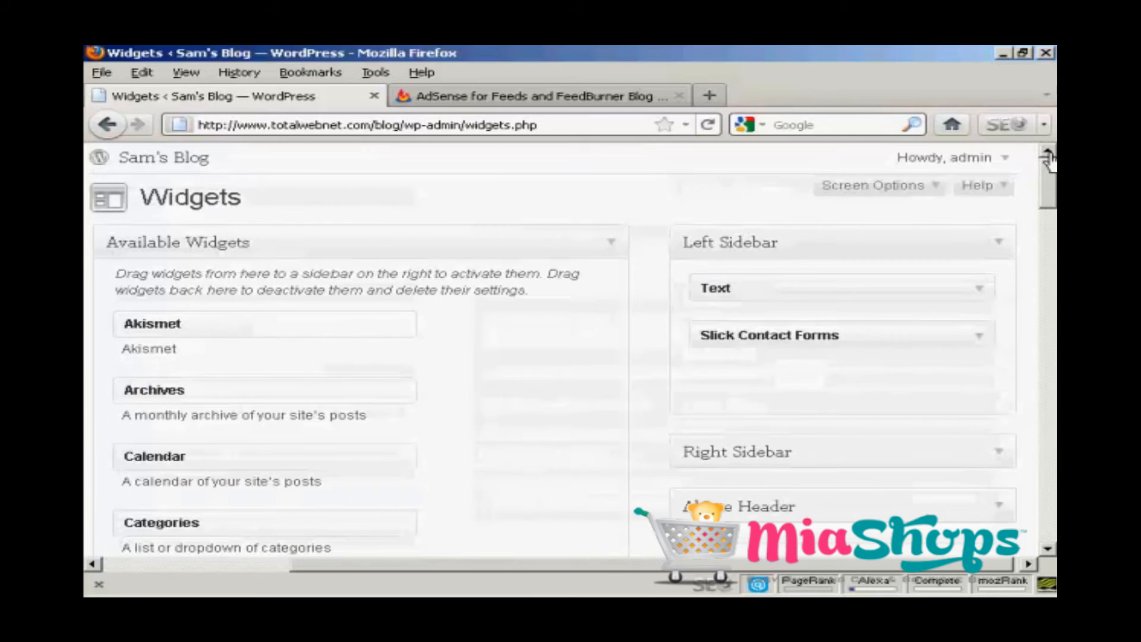
right_click(180, 157)
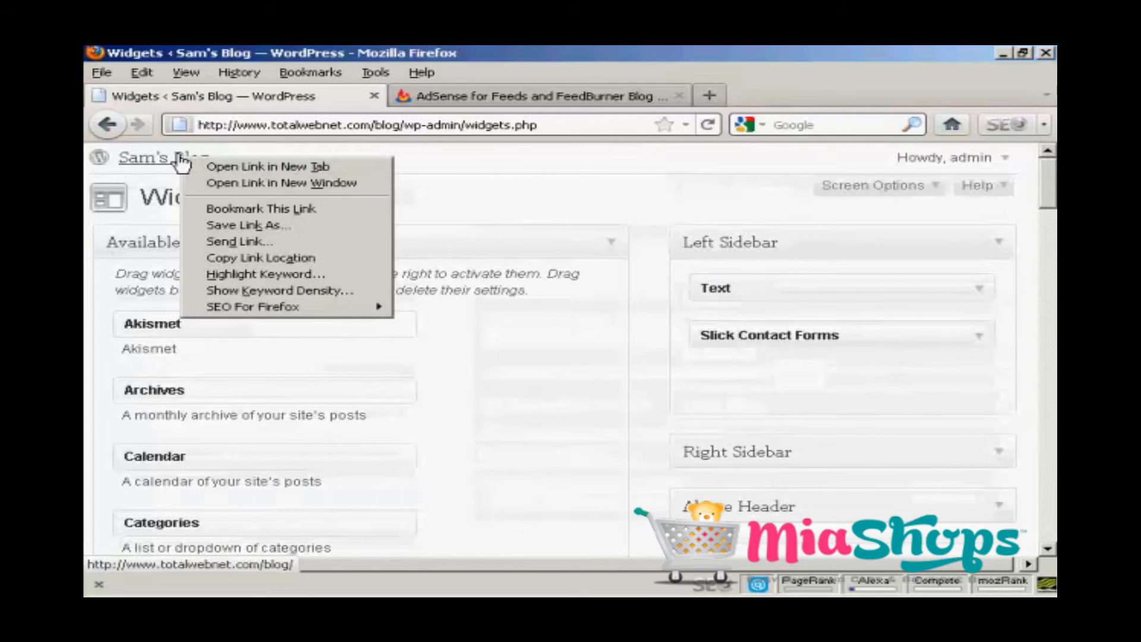
click(279, 166)
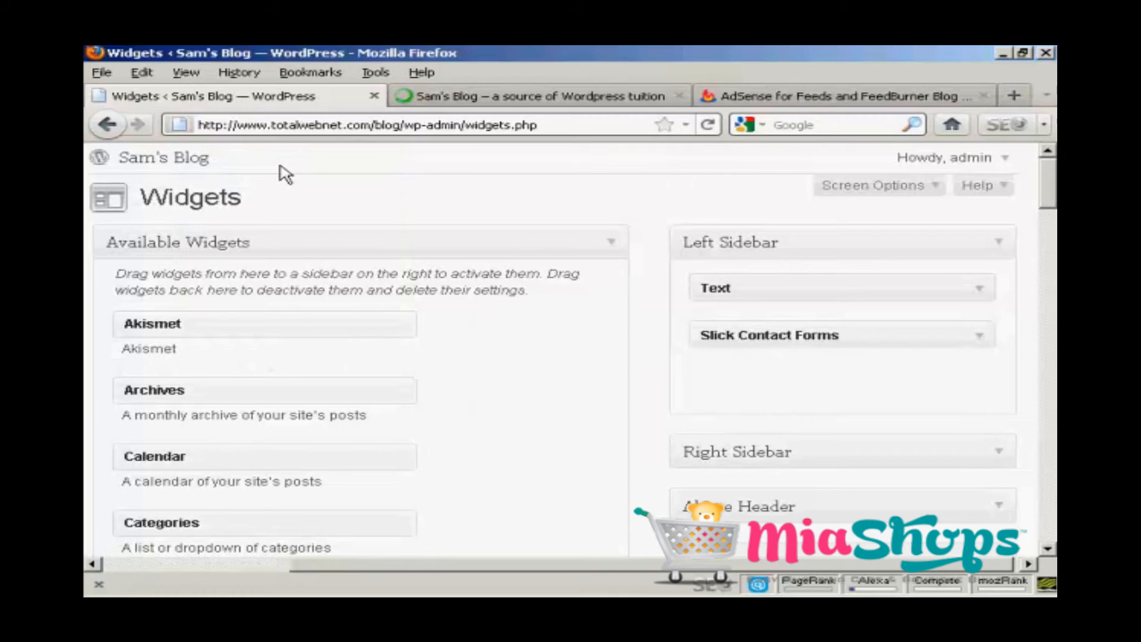
click(592, 102)
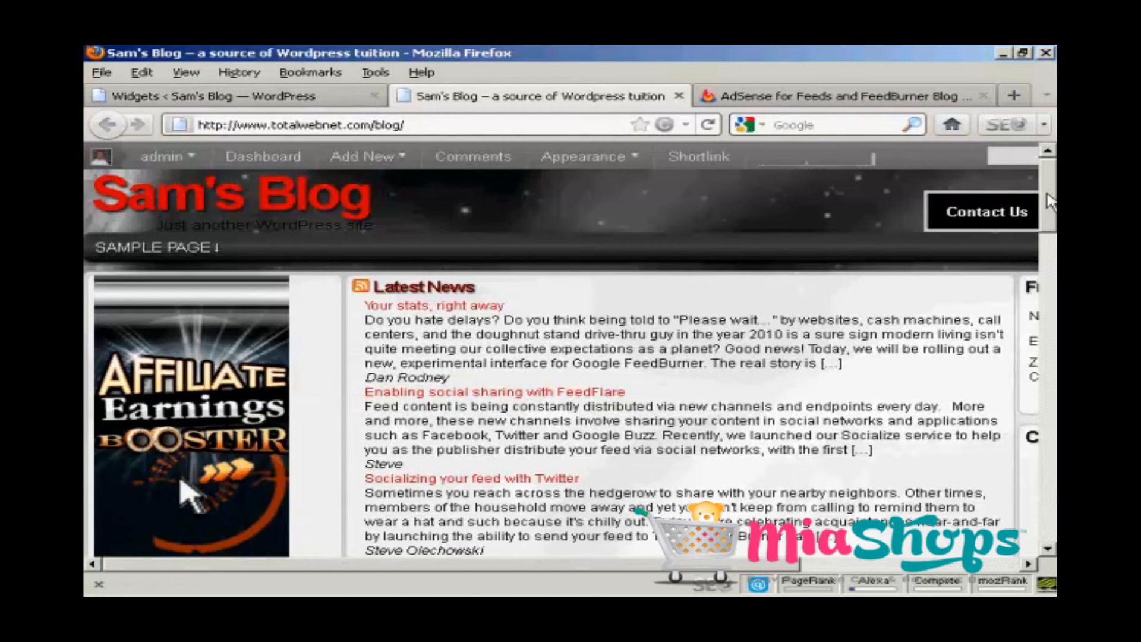
scroll(1052, 214, down, 3)
drag(1053, 214, 1049, 173)
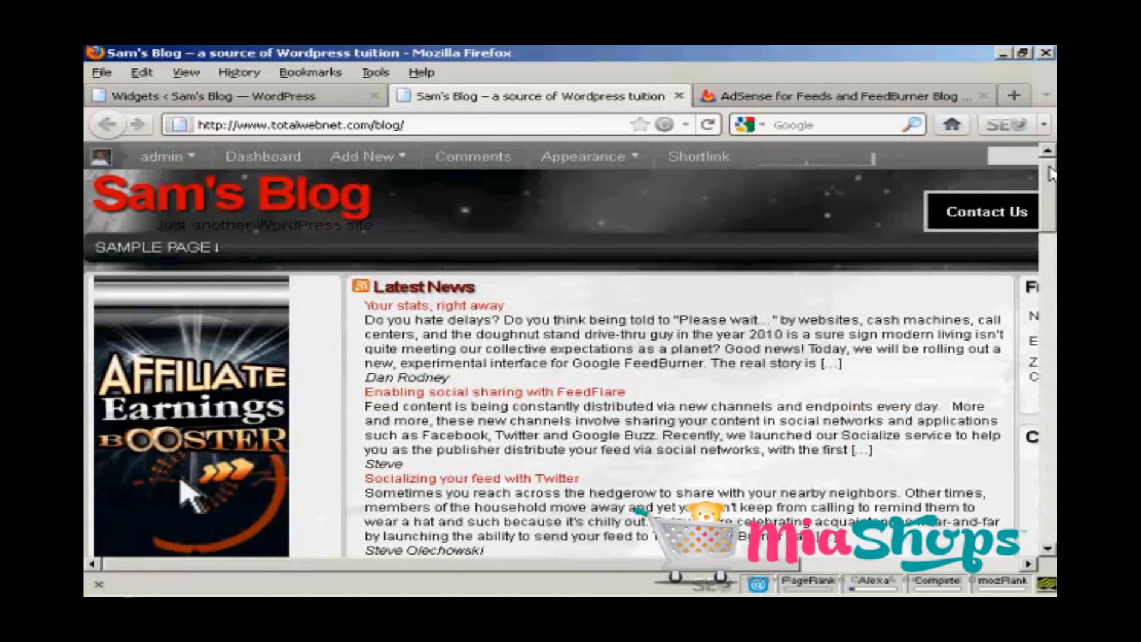